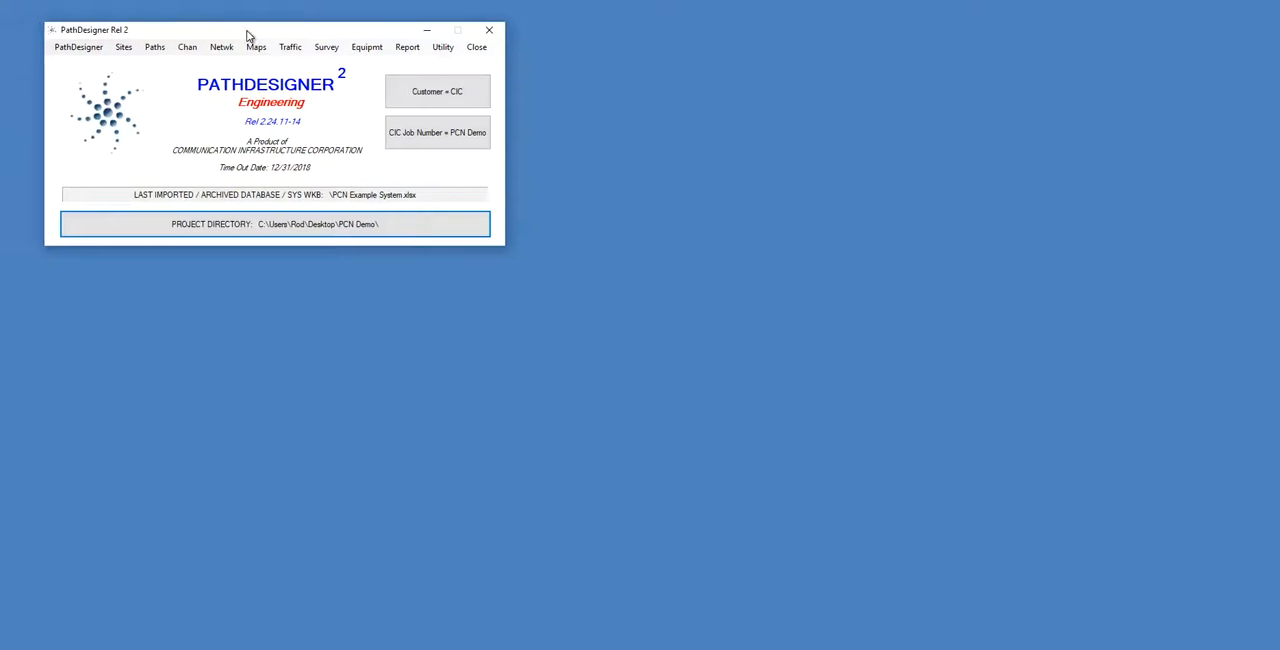
Open the Path Manager and set View 1 to PCN Status.
{"action": "left_click", "coordinate": [146, 54]}
{"action": "left_click", "coordinate": [165, 66]}
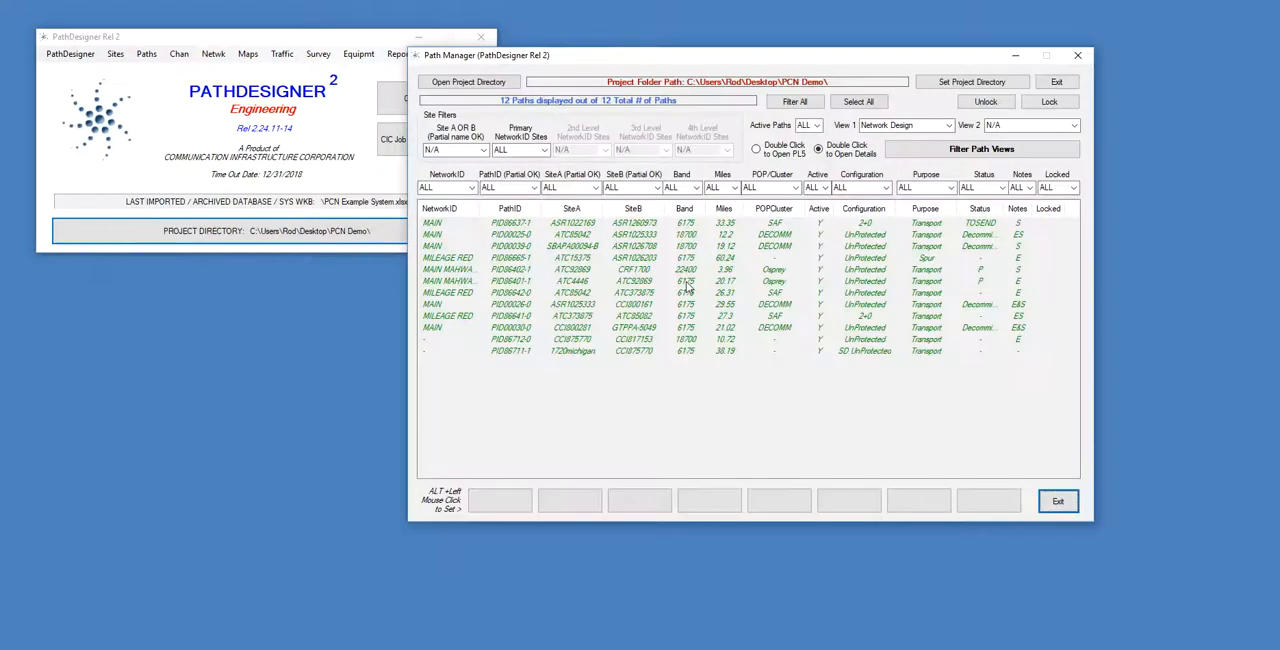
{"action": "left_click_drag", "start_coordinate": [837, 60], "coordinate": [617, 63]}
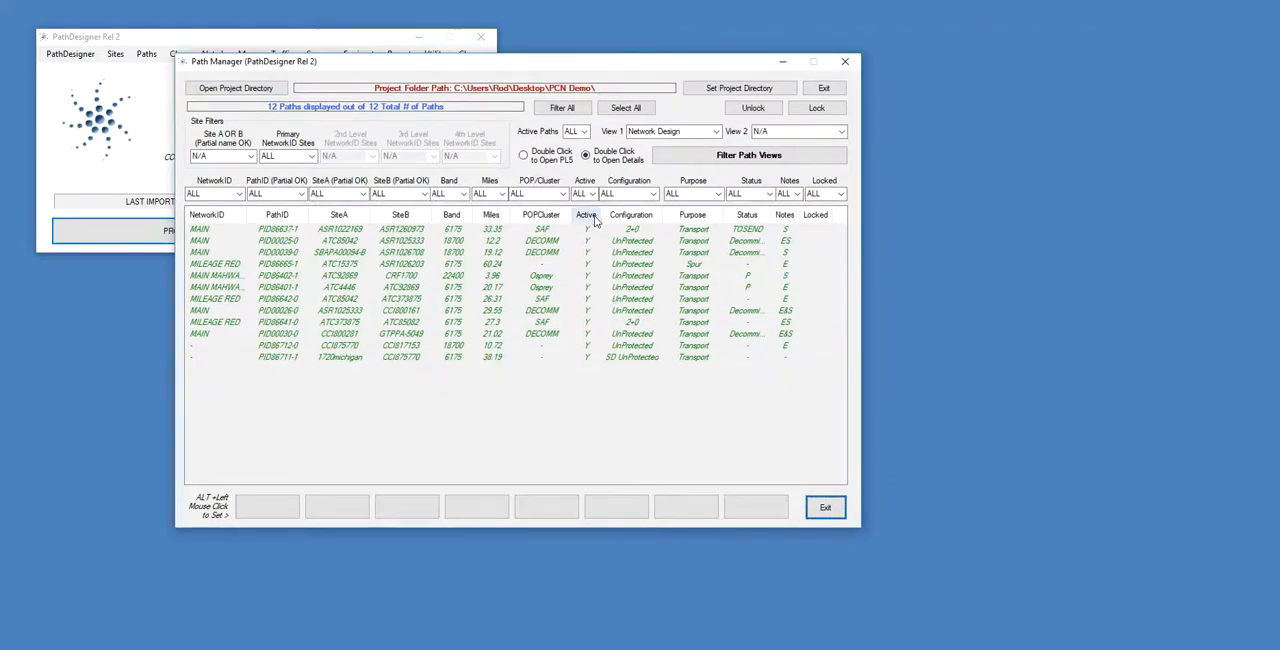
{"action": "left_click", "coordinate": [717, 134]}
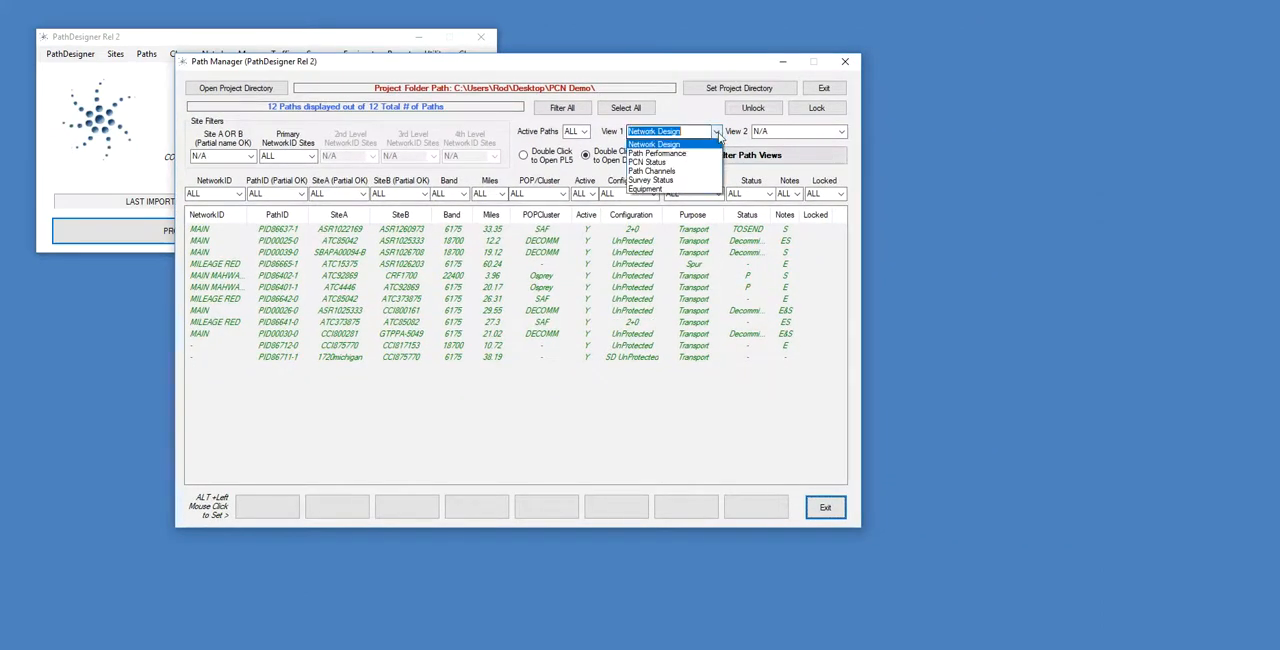
{"action": "left_click", "coordinate": [670, 165]}
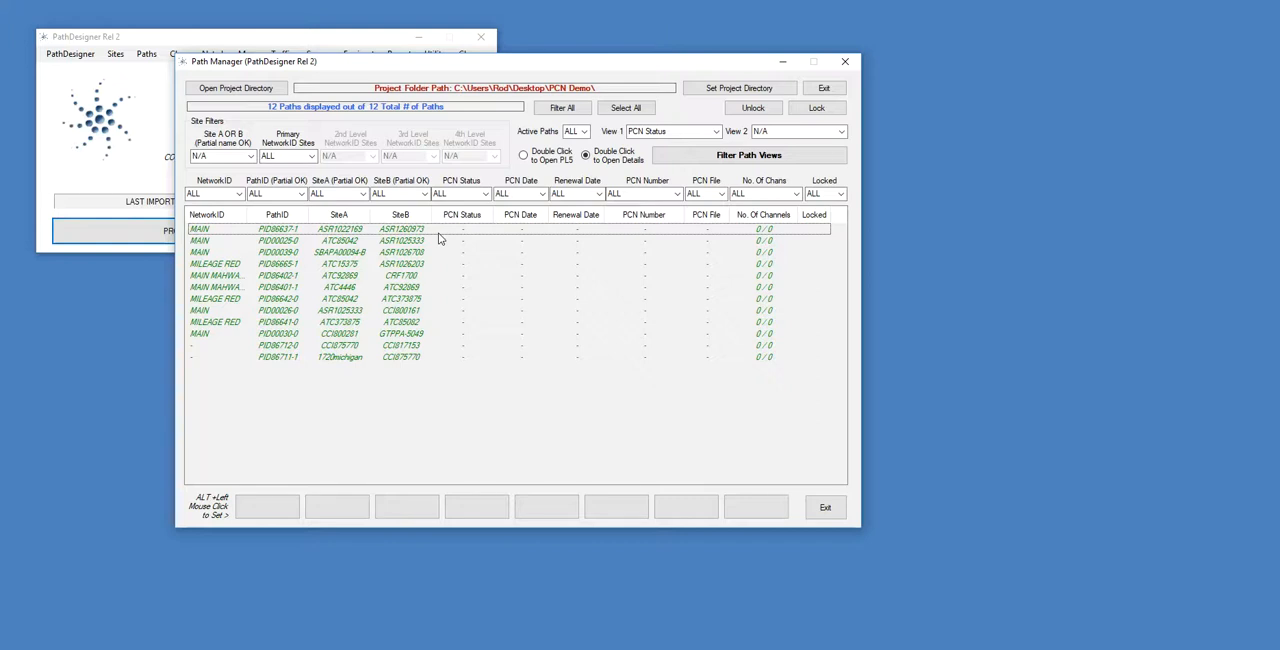
Try selecting the whole range of listed paths, and only PID00039-0, PID86401-1 and PID86641-0.
{"action": "left_click", "coordinate": [438, 233]}
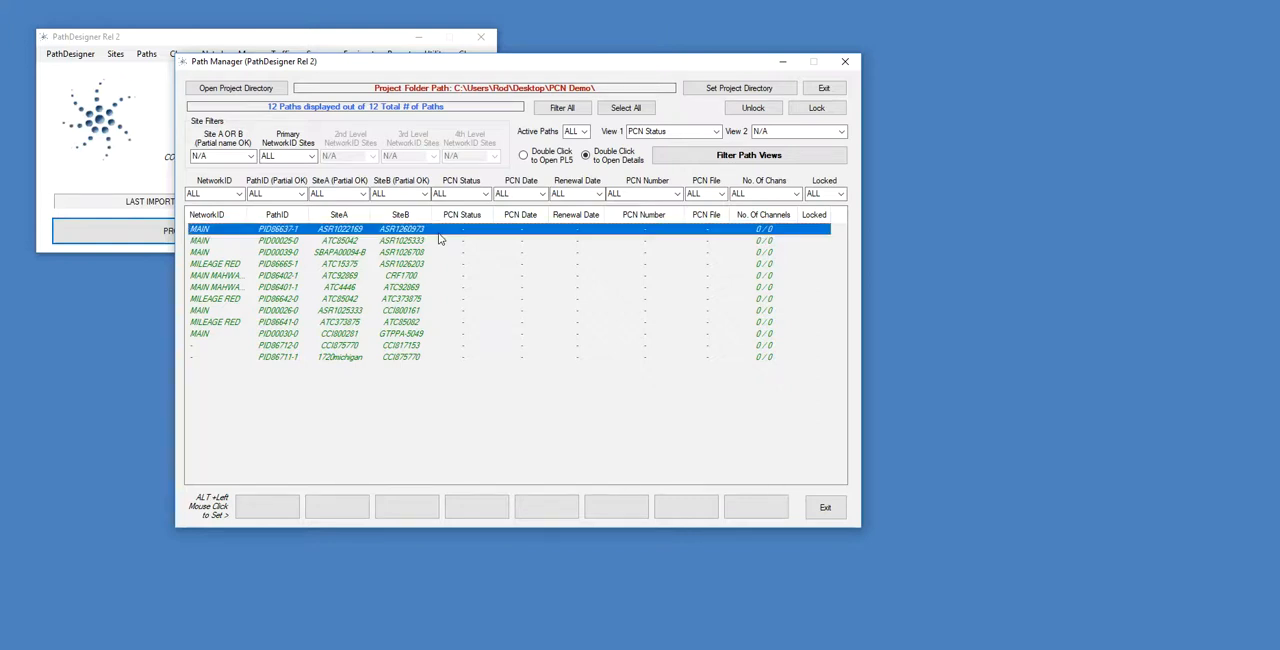
{"action": "left_click", "coordinate": [409, 360], "text": "shift"}
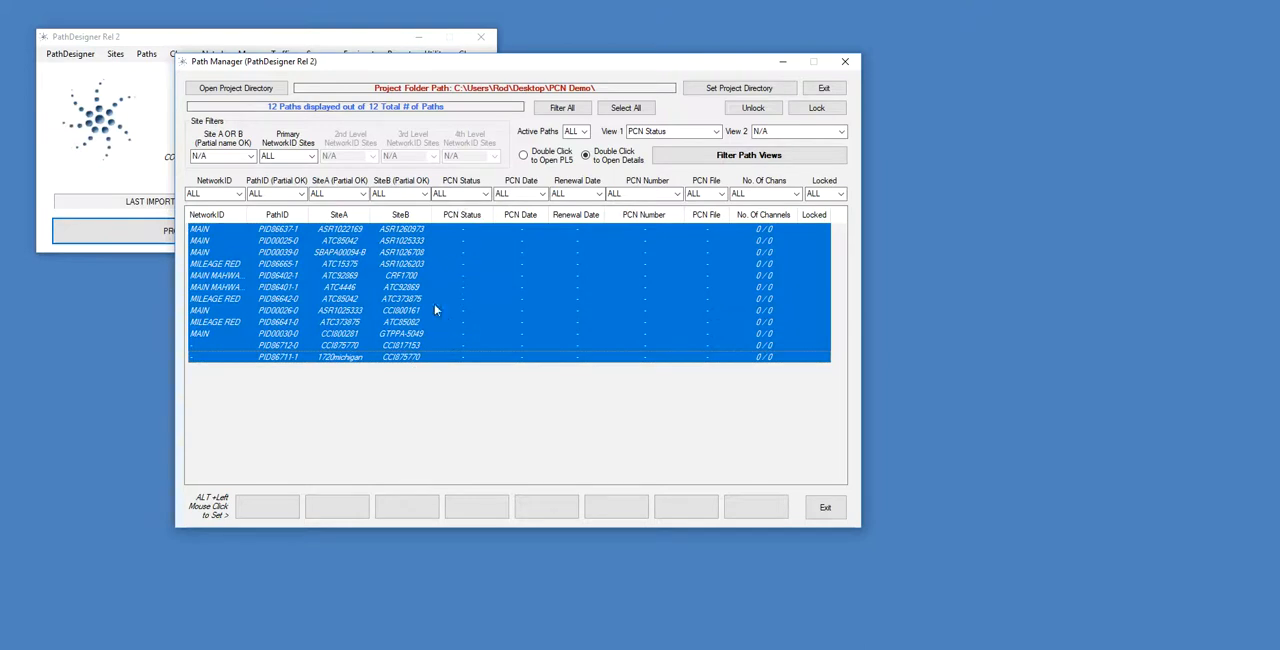
{"action": "left_click_drag", "start_coordinate": [537, 66], "coordinate": [588, 96]}
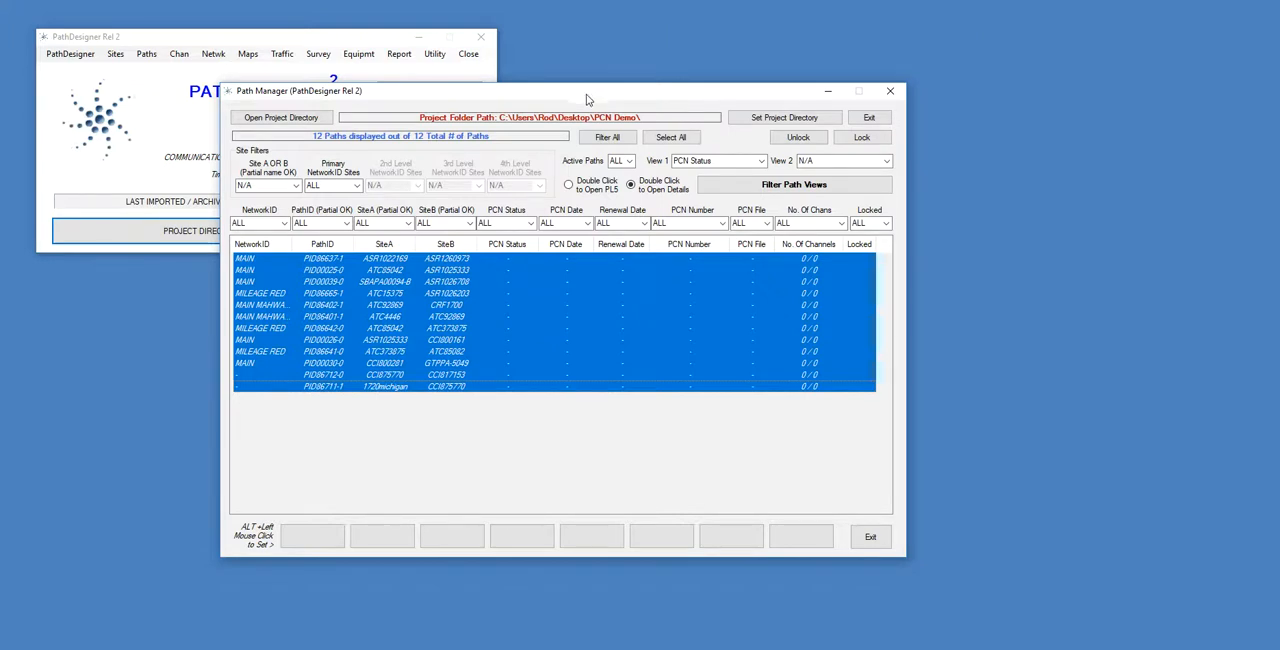
{"action": "left_click", "coordinate": [448, 283]}
{"action": "left_click", "coordinate": [450, 317], "text": "ctrl"}
{"action": "left_click", "coordinate": [454, 355], "text": "ctrl"}
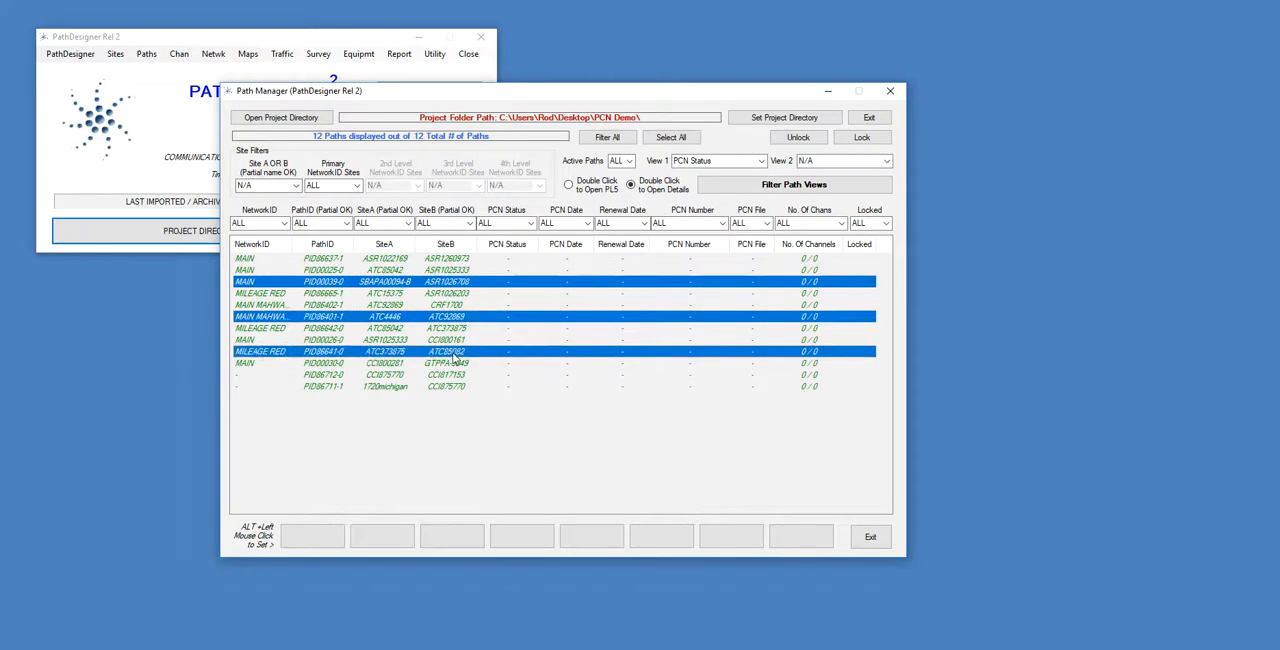
Create the Excel PCN form for all paths, applying the PCN status Submitted (Normal).
{"action": "left_click", "coordinate": [678, 138]}
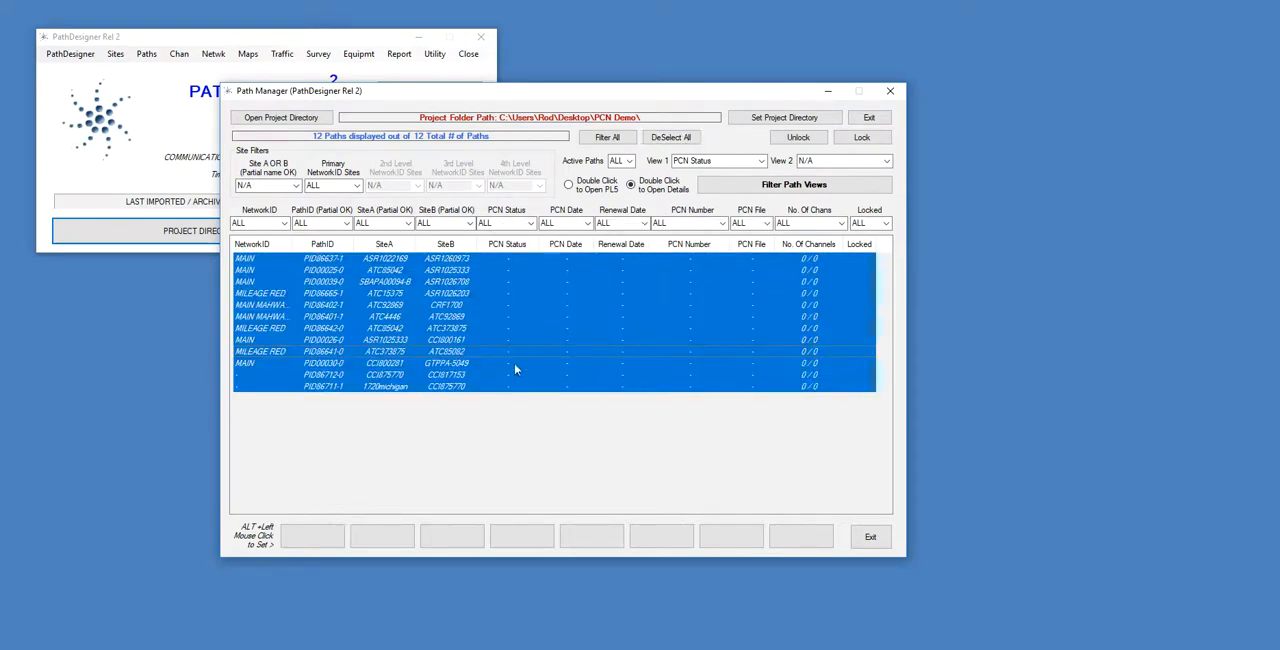
{"action": "left_click", "coordinate": [178, 54]}
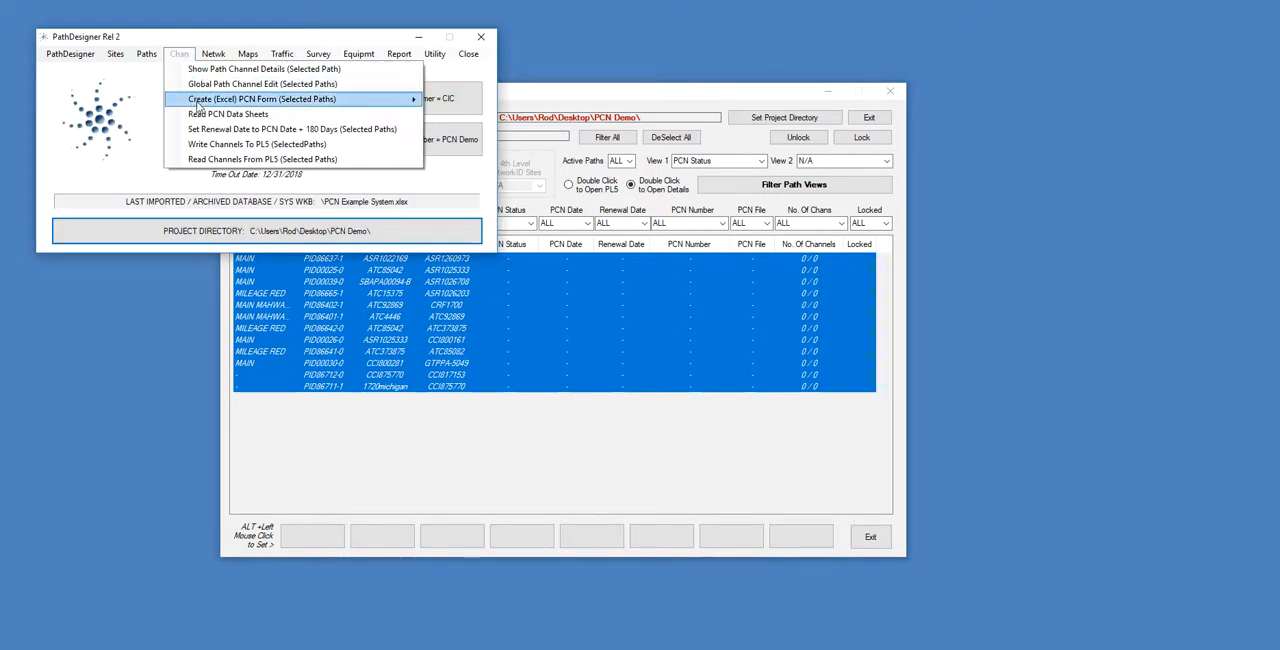
{"action": "mouse_move", "coordinate": [240, 102]}
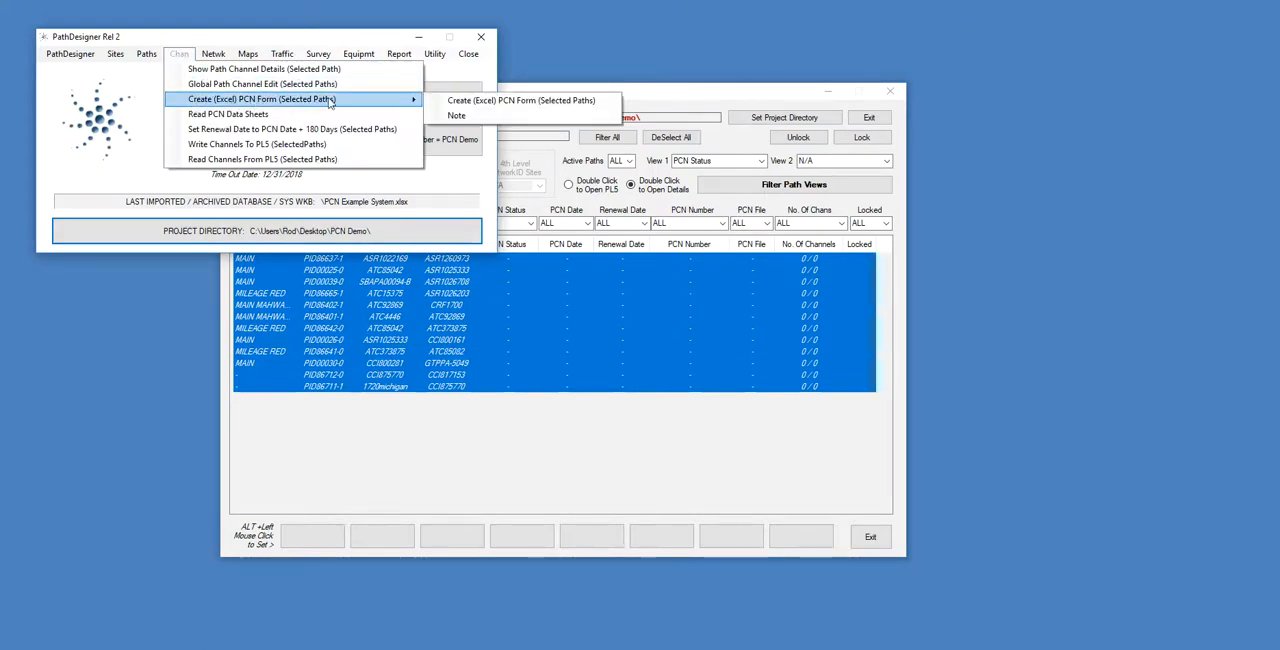
{"action": "left_click", "coordinate": [534, 107]}
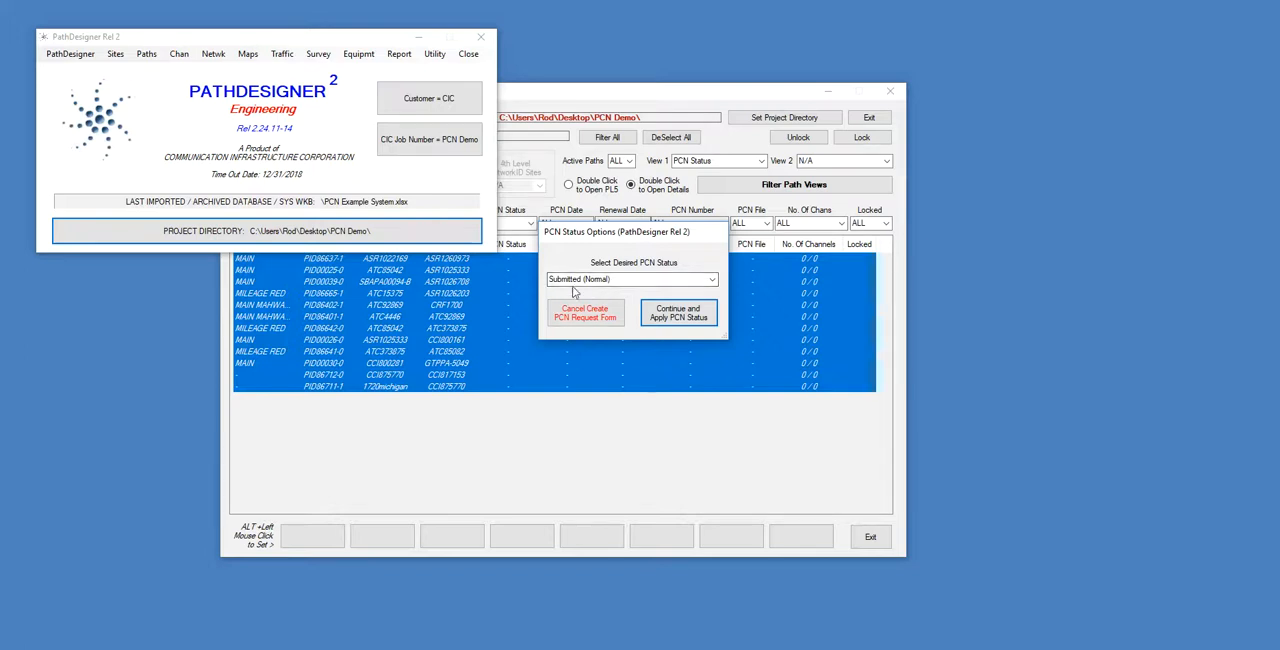
{"action": "left_click", "coordinate": [679, 314]}
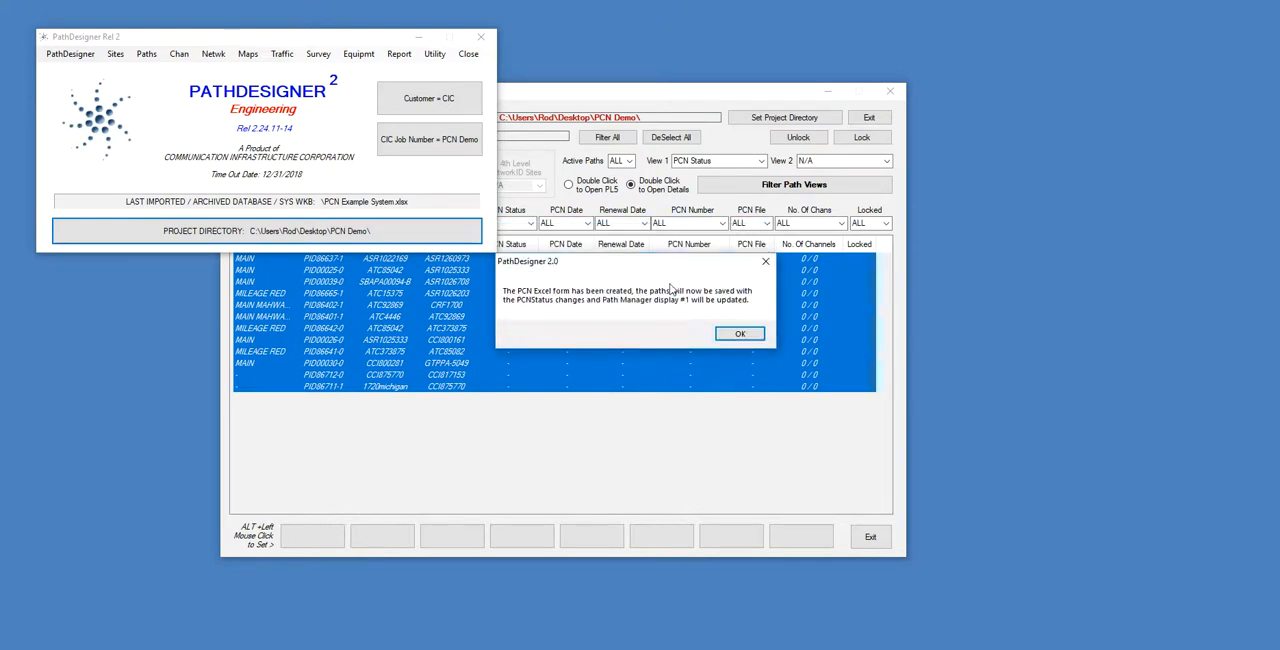
{"action": "left_click", "coordinate": [740, 333]}
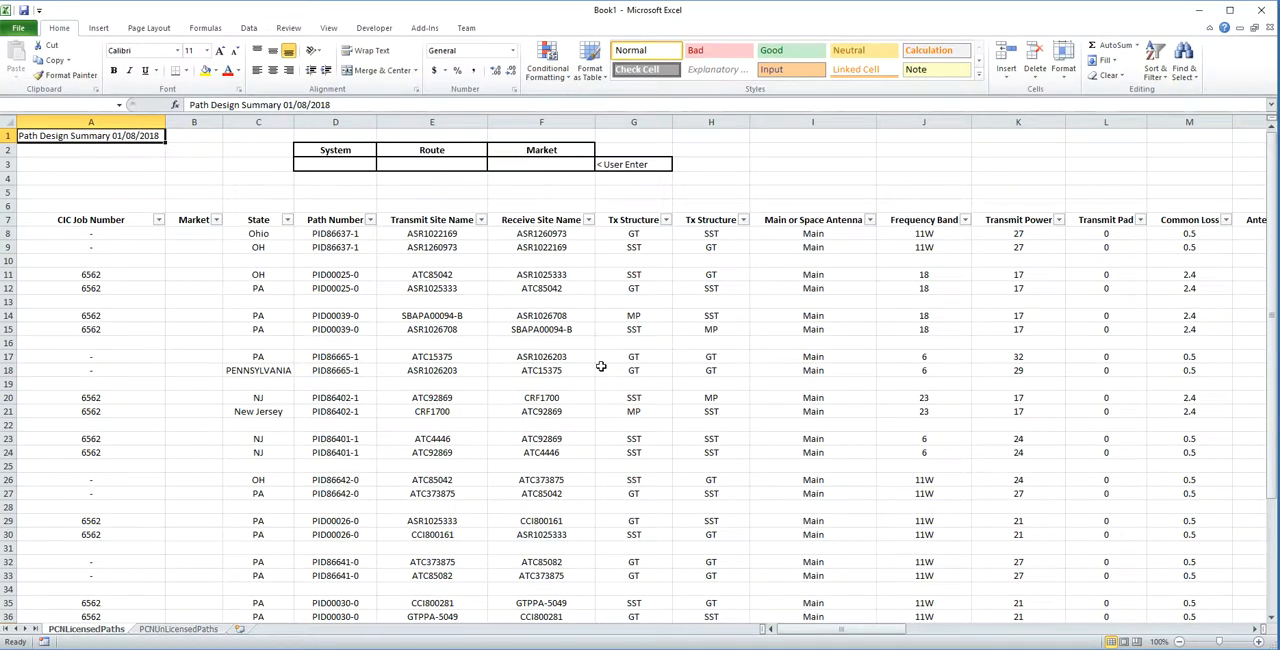
Examine the path number, site name, structure, antenna, frequency band and transmit power columns on the PCNLicensedPaths sheet.
{"action": "left_click_drag", "start_coordinate": [340, 222], "coordinate": [550, 432]}
{"action": "left_click_drag", "start_coordinate": [633, 222], "coordinate": [745, 438]}
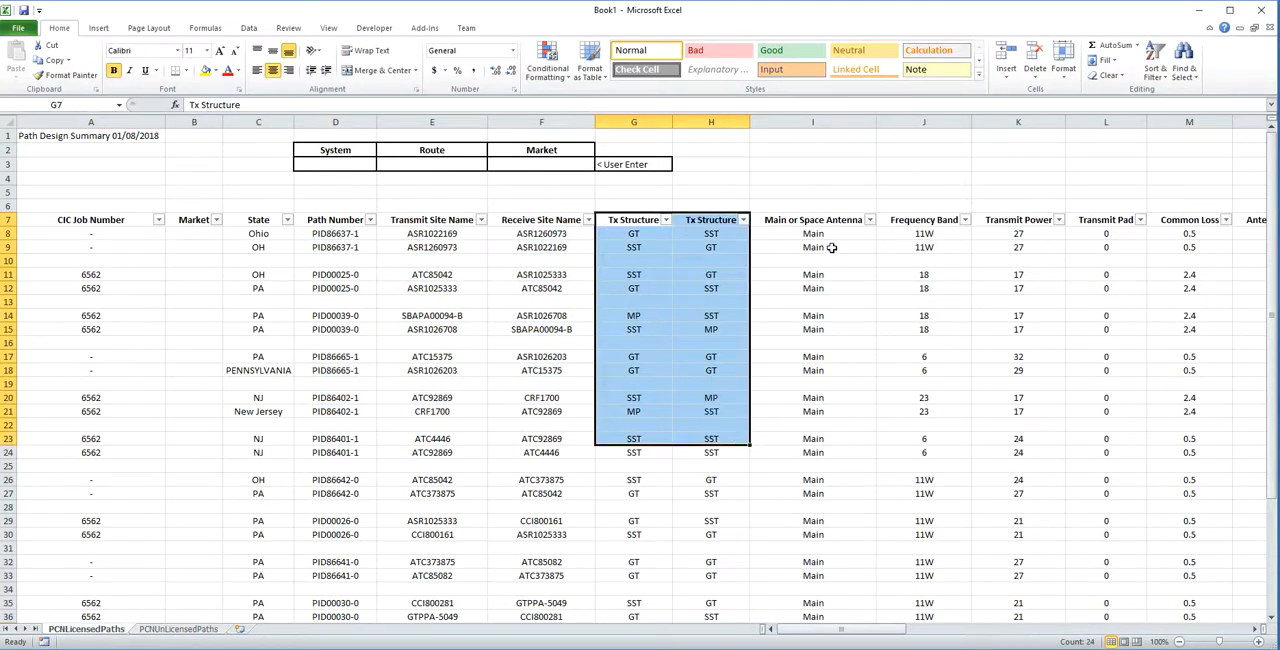
{"action": "left_click_drag", "start_coordinate": [831, 247], "coordinate": [980, 470]}
{"action": "left_click", "coordinate": [1032, 289]}
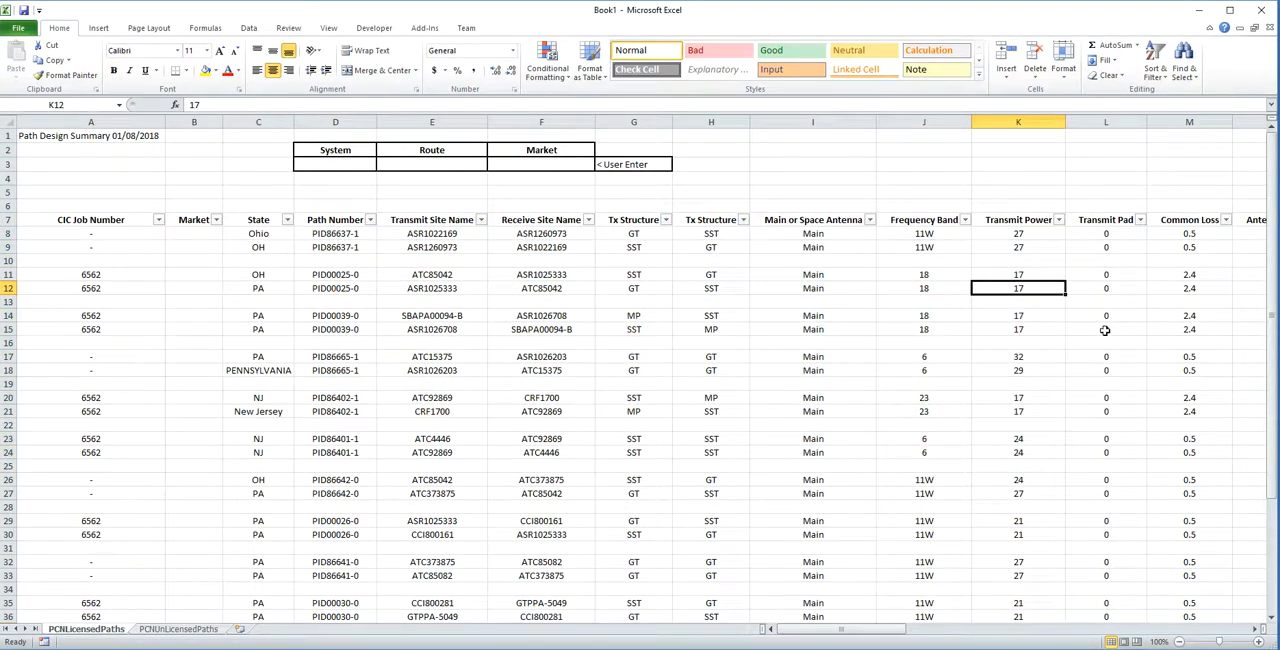
Review the form's remaining columns through Structure Type, including the given coordinates and EIRP, and close the workbook.
{"action": "key", "text": "Right"}
{"action": "key", "text": "Right"}
{"action": "key", "text": "Right"}
{"action": "key", "text": "Right"}
{"action": "key", "text": "Right"}
{"action": "key", "text": "Right"}
{"action": "key", "text": "Right"}
{"action": "key", "text": "Right"}
{"action": "key", "text": "Right"}
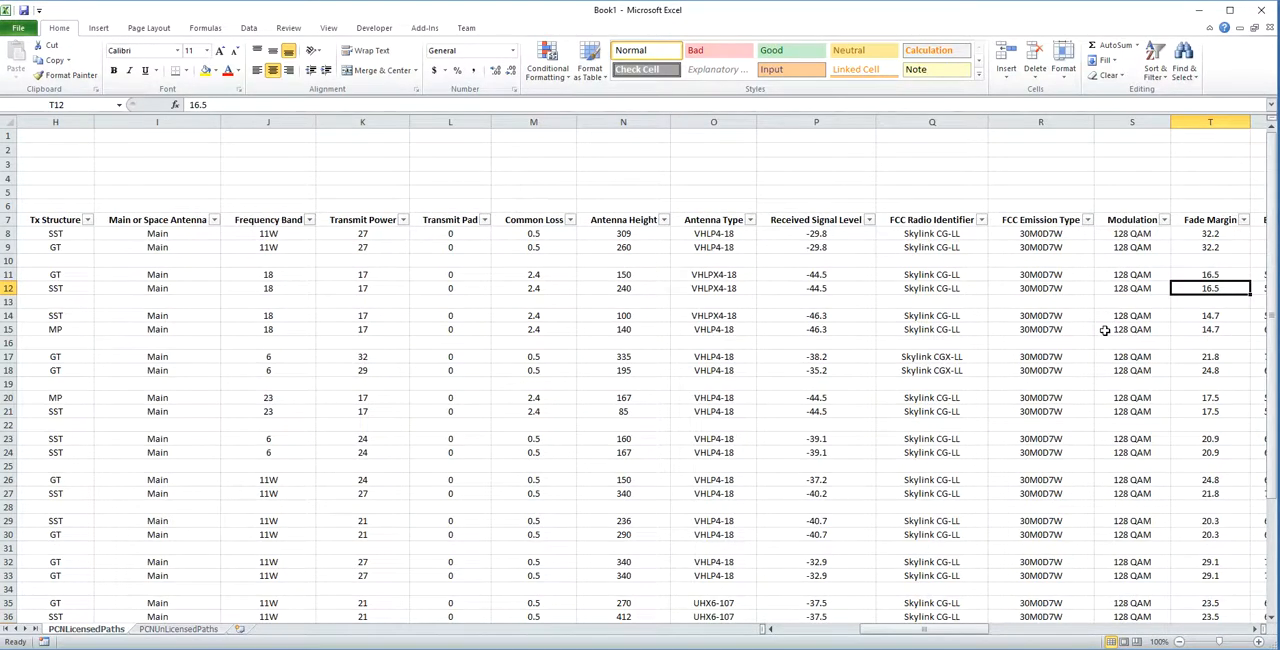
{"action": "key", "text": "Right"}
{"action": "key", "text": "Right"}
{"action": "key", "text": "Right"}
{"action": "key", "text": "Right"}
{"action": "key", "text": "Right"}
{"action": "key", "text": "Right"}
{"action": "key", "text": "Right"}
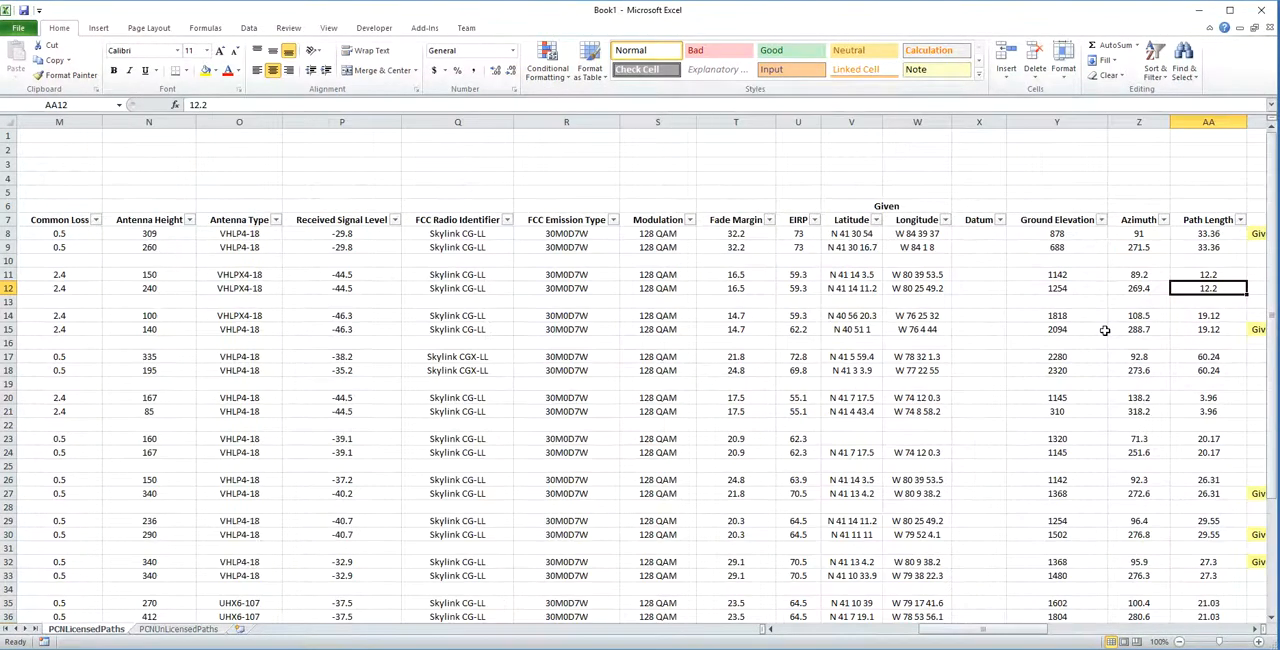
{"action": "key", "text": "Right"}
{"action": "key", "text": "Right"}
{"action": "key", "text": "Right"}
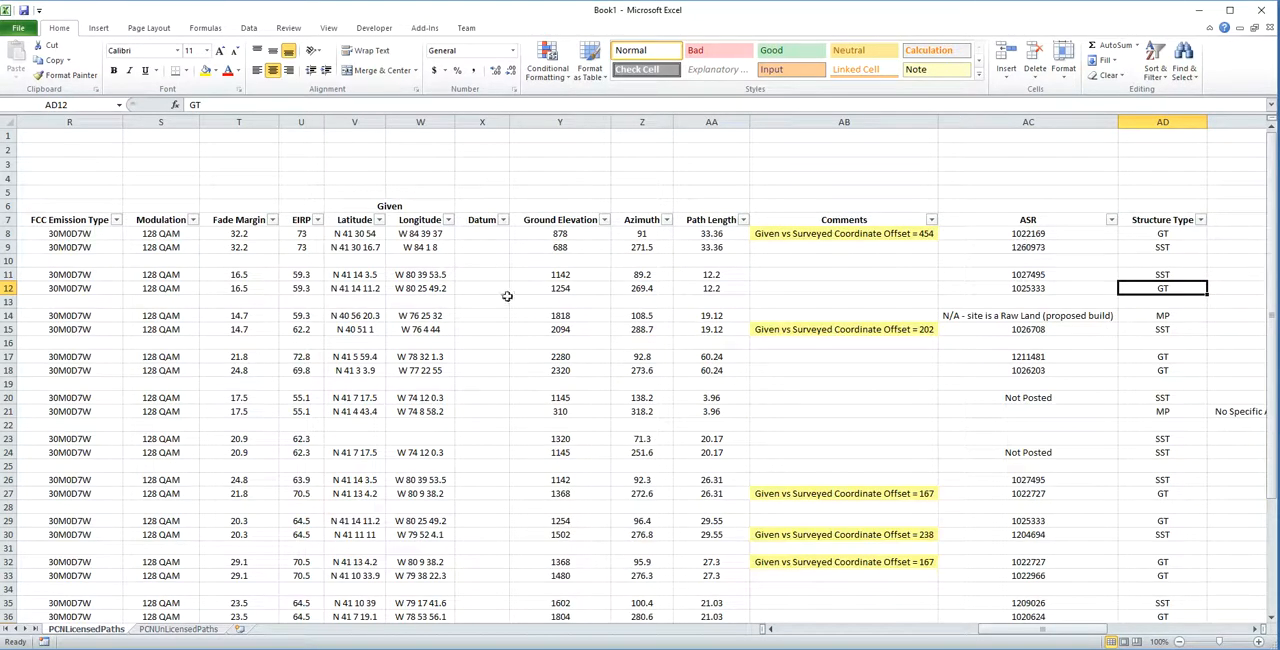
{"action": "left_click_drag", "start_coordinate": [346, 224], "coordinate": [420, 249]}
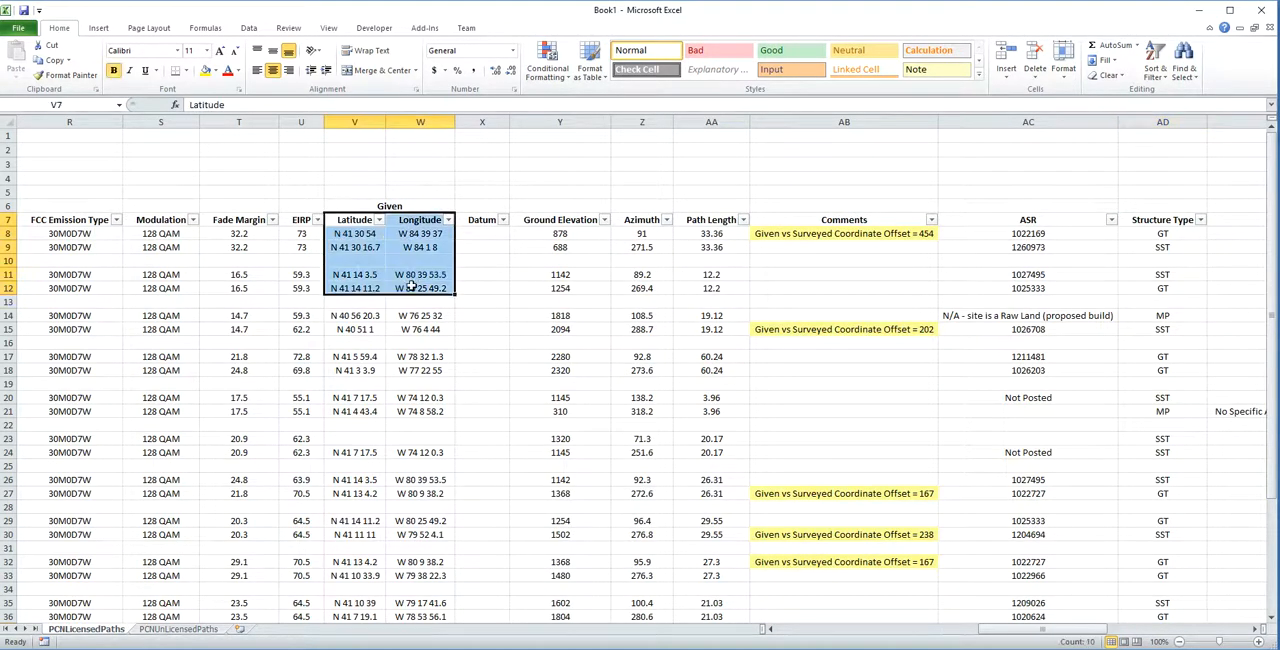
{"action": "left_click", "coordinate": [301, 236]}
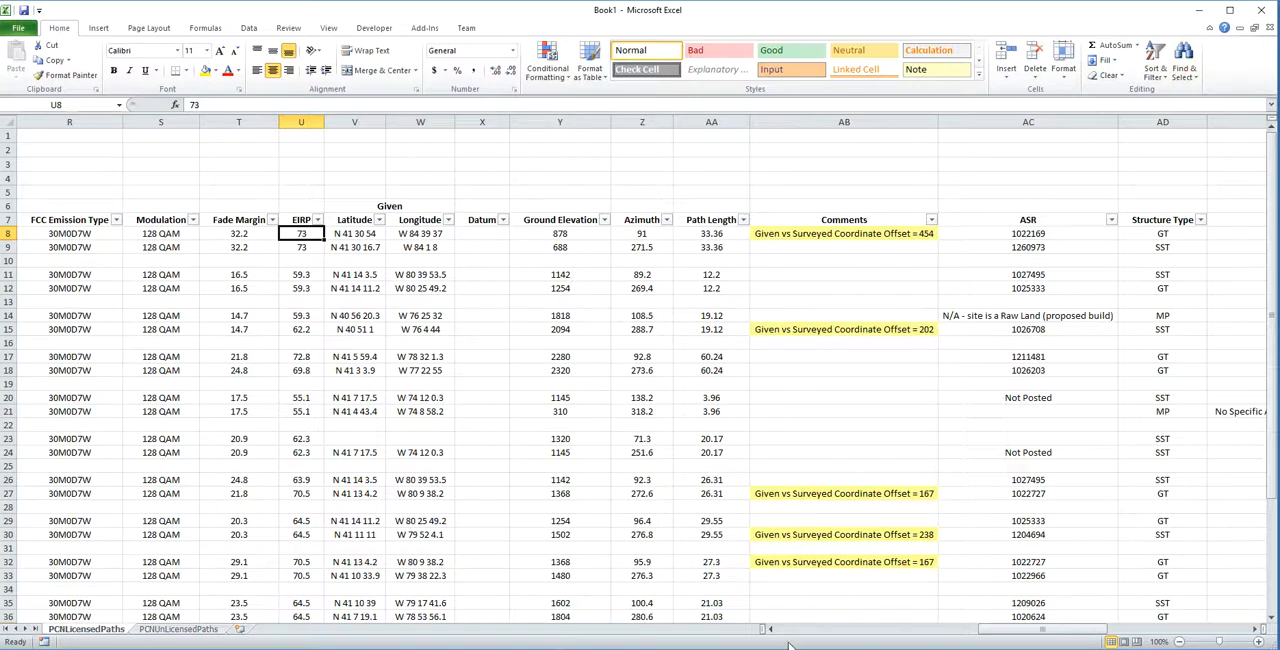
{"action": "left_click_drag", "start_coordinate": [1012, 632], "coordinate": [776, 630]}
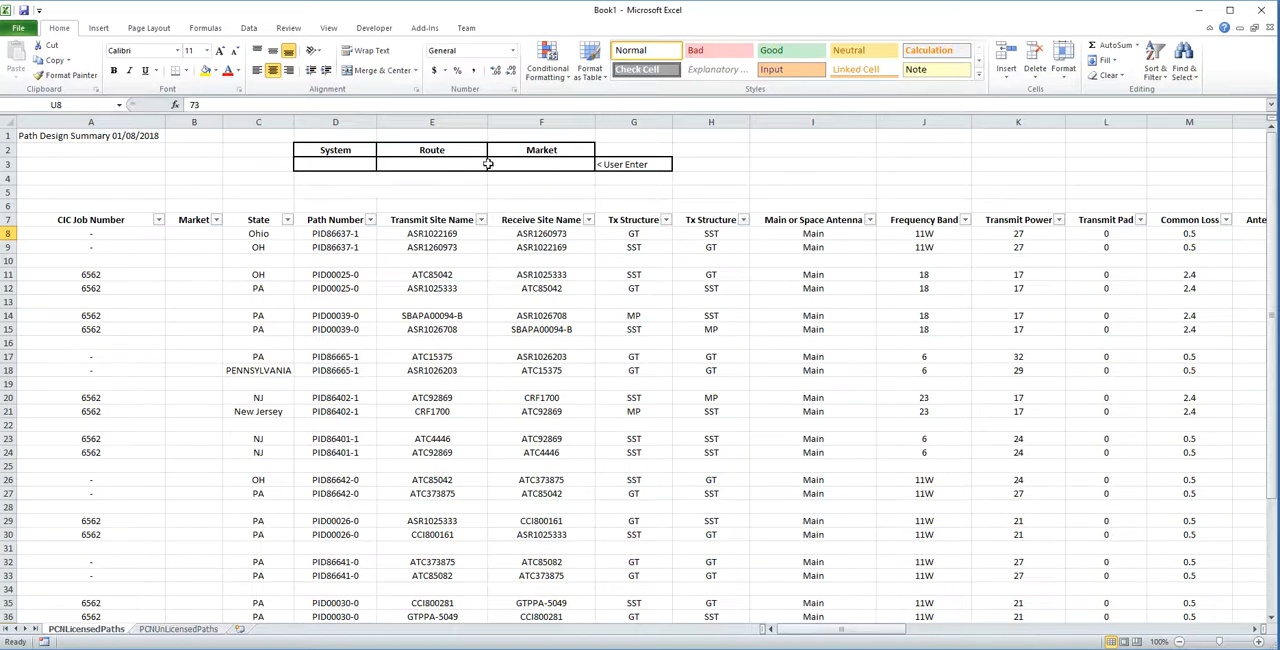
{"action": "left_click", "coordinate": [1265, 12]}
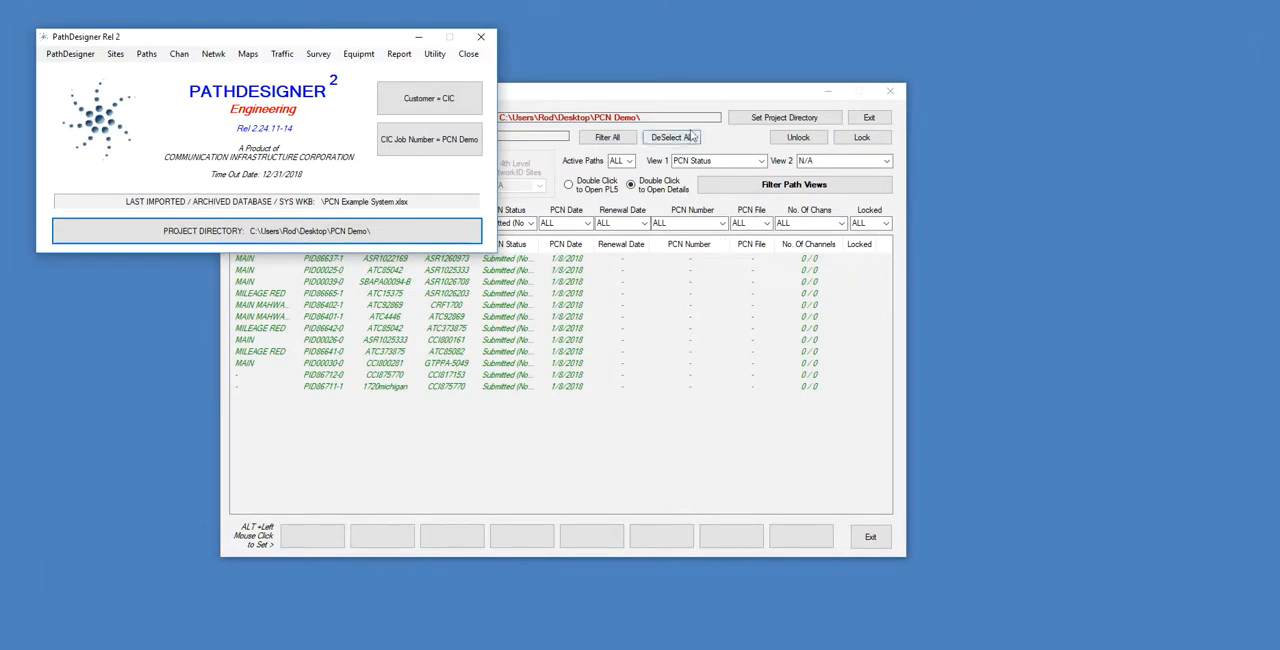
Widen the PCN Status column in Path Manager and select all paths from PID86637-1 to PID86711-1.
{"action": "left_click", "coordinate": [681, 95]}
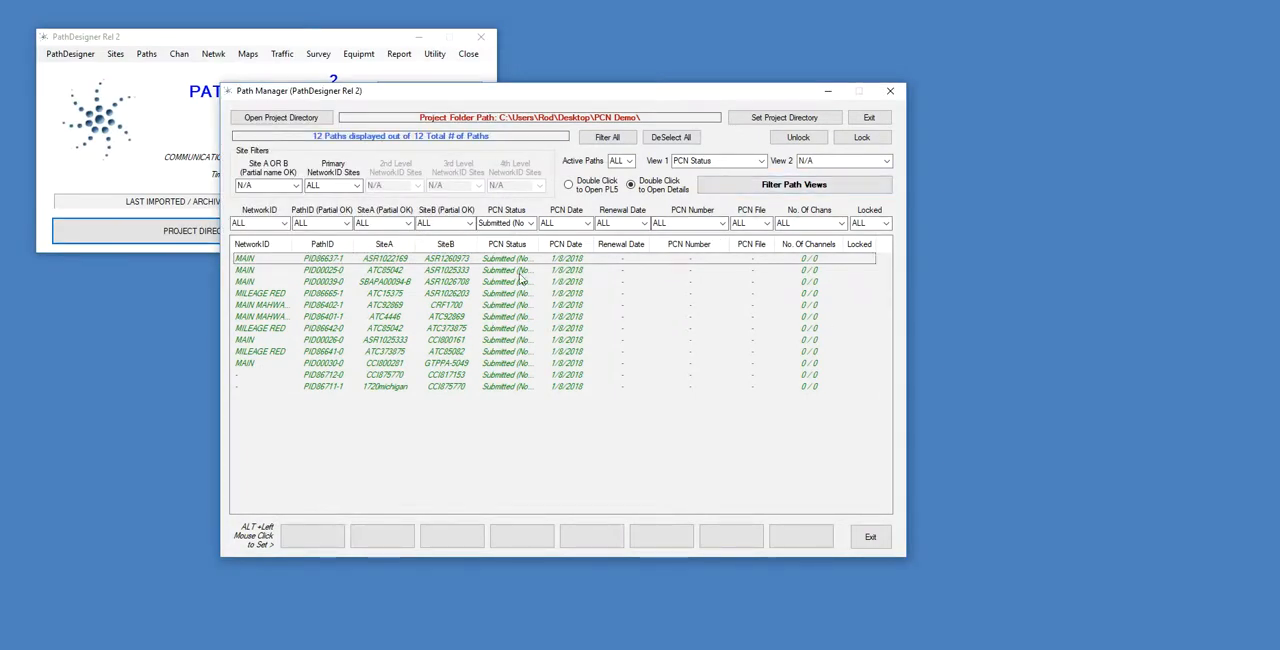
{"action": "left_click_drag", "start_coordinate": [538, 258], "coordinate": [566, 258]}
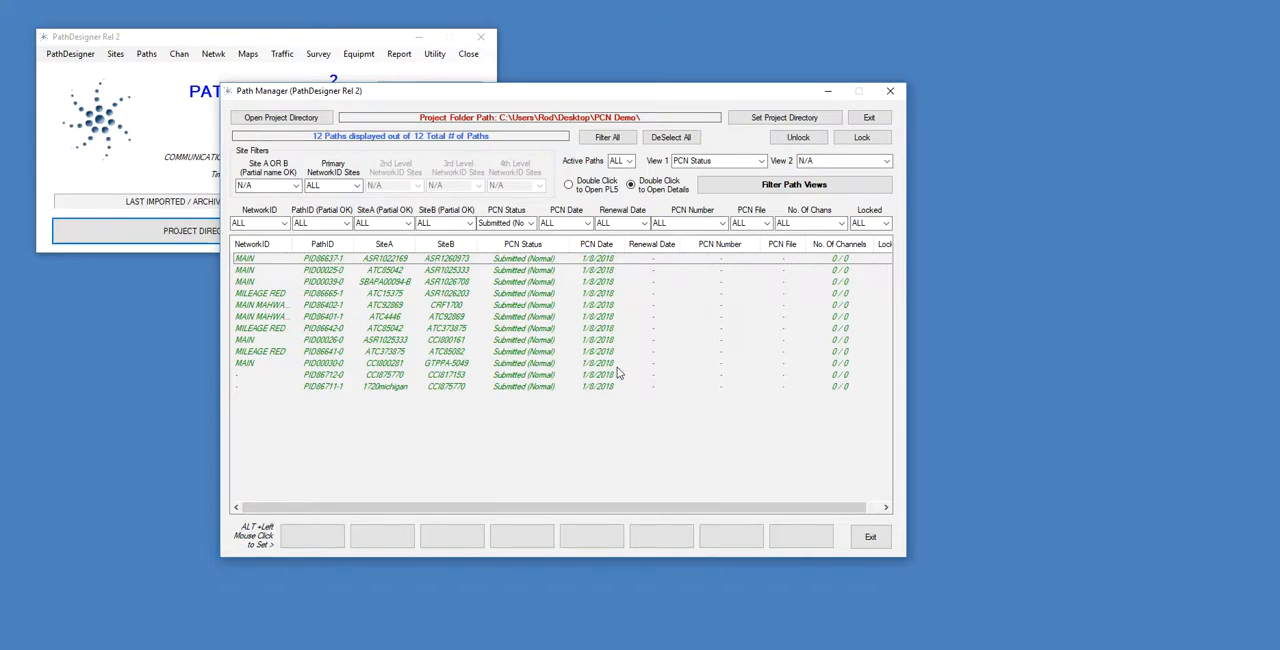
{"action": "left_click", "coordinate": [614, 262]}
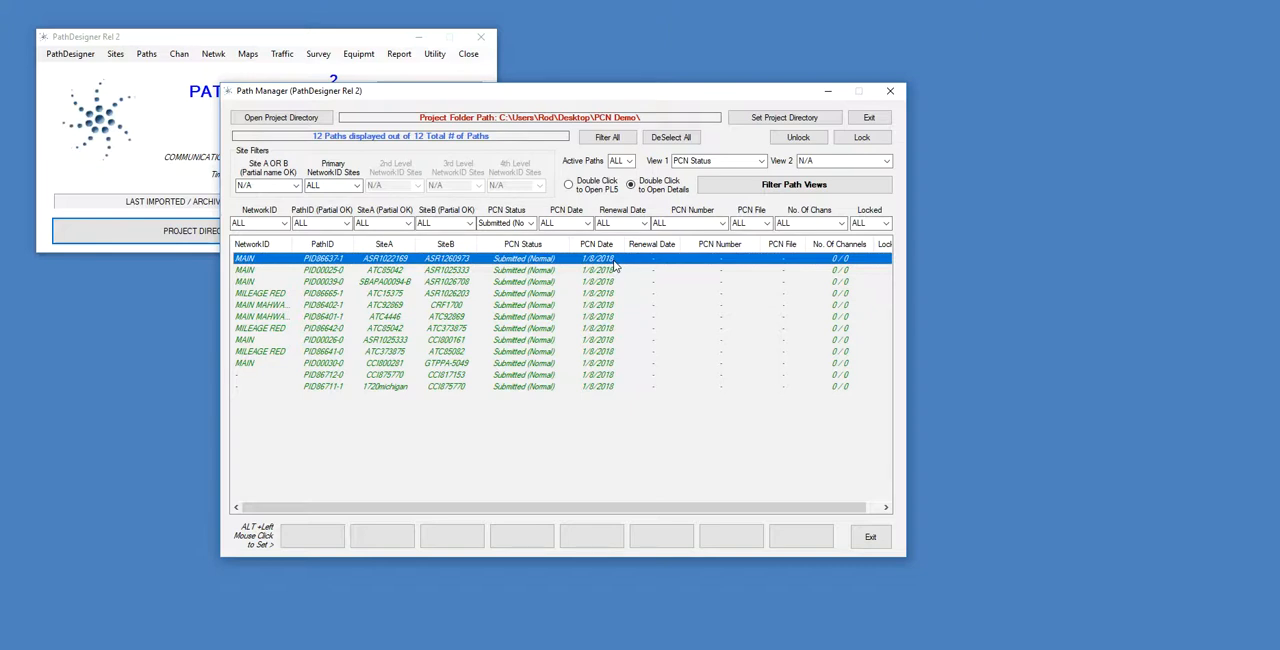
{"action": "left_click", "coordinate": [602, 389], "text": "shift"}
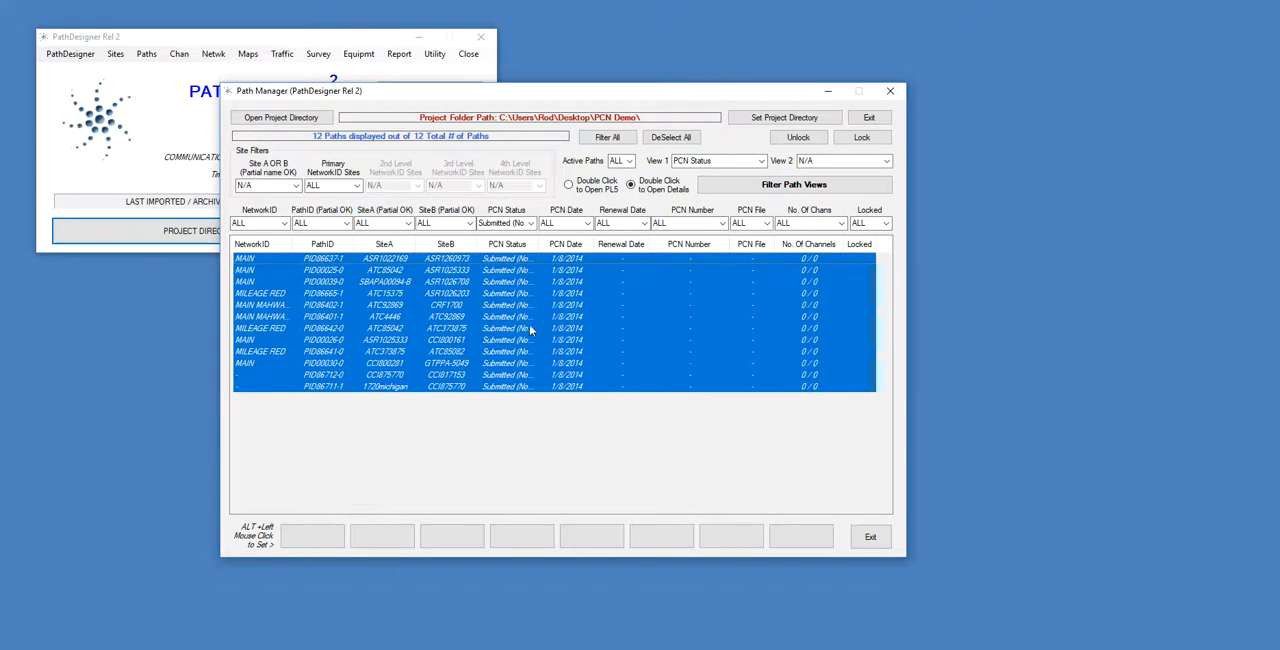
Open 151022COMSDV01_R1_DataSheet.doc from the PCN's folder in Word and examine the microwave path data on its pages.
{"action": "mouse_move", "coordinate": [325, 645]}
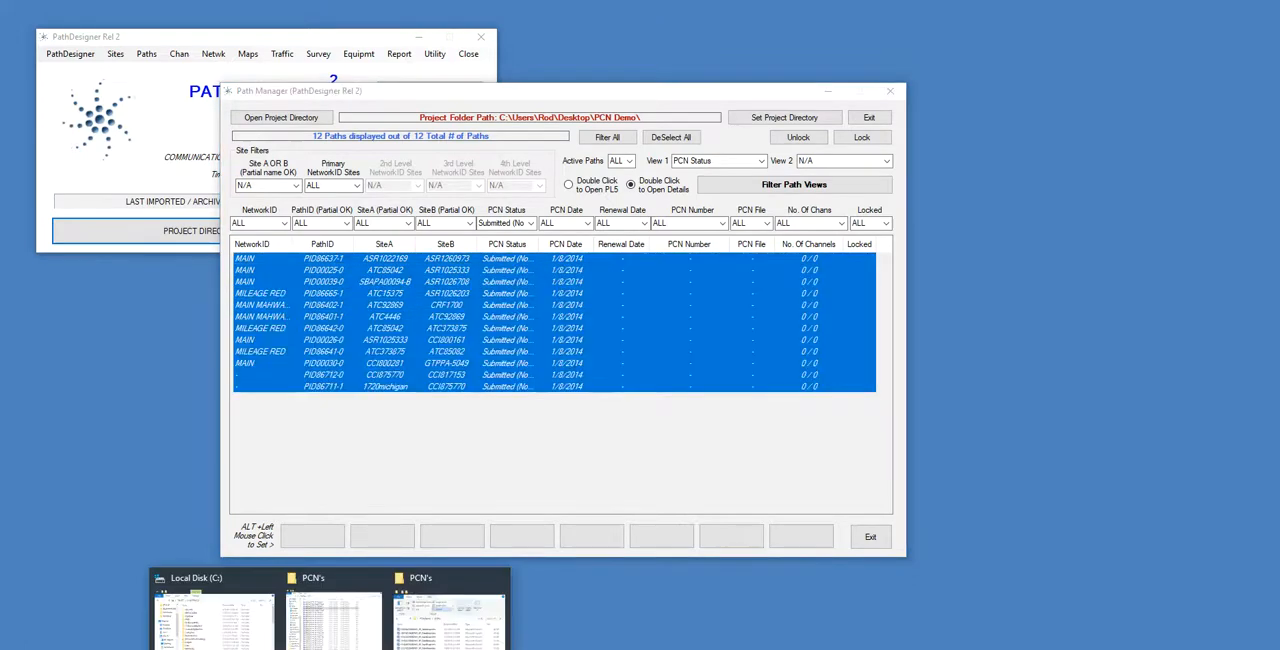
{"action": "left_click", "coordinate": [345, 620]}
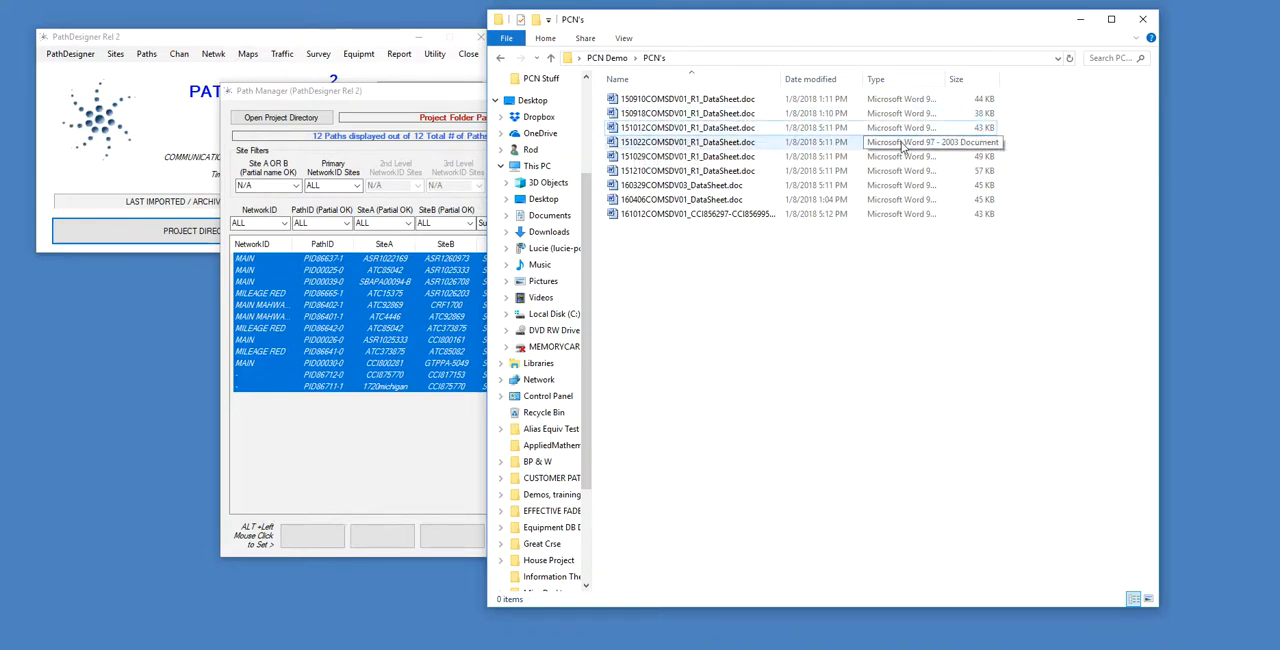
{"action": "double_click", "coordinate": [716, 142]}
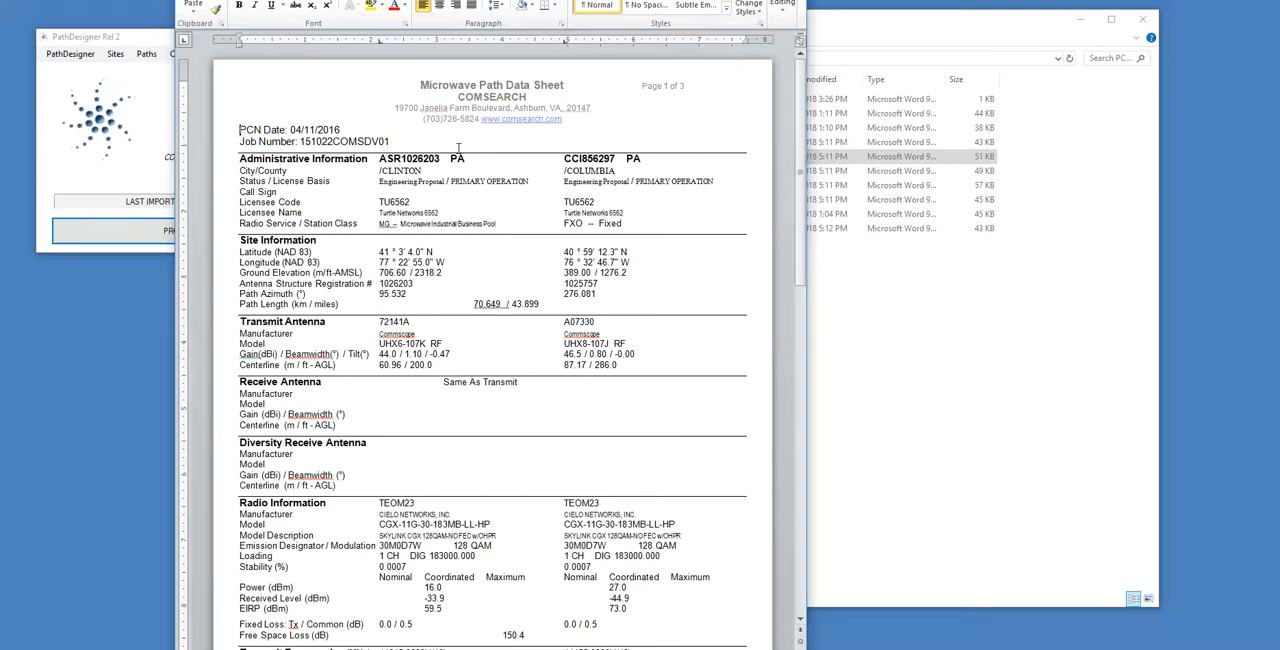
{"action": "scroll", "coordinate": [563, 350], "scroll_direction": "down", "scroll_amount": 4}
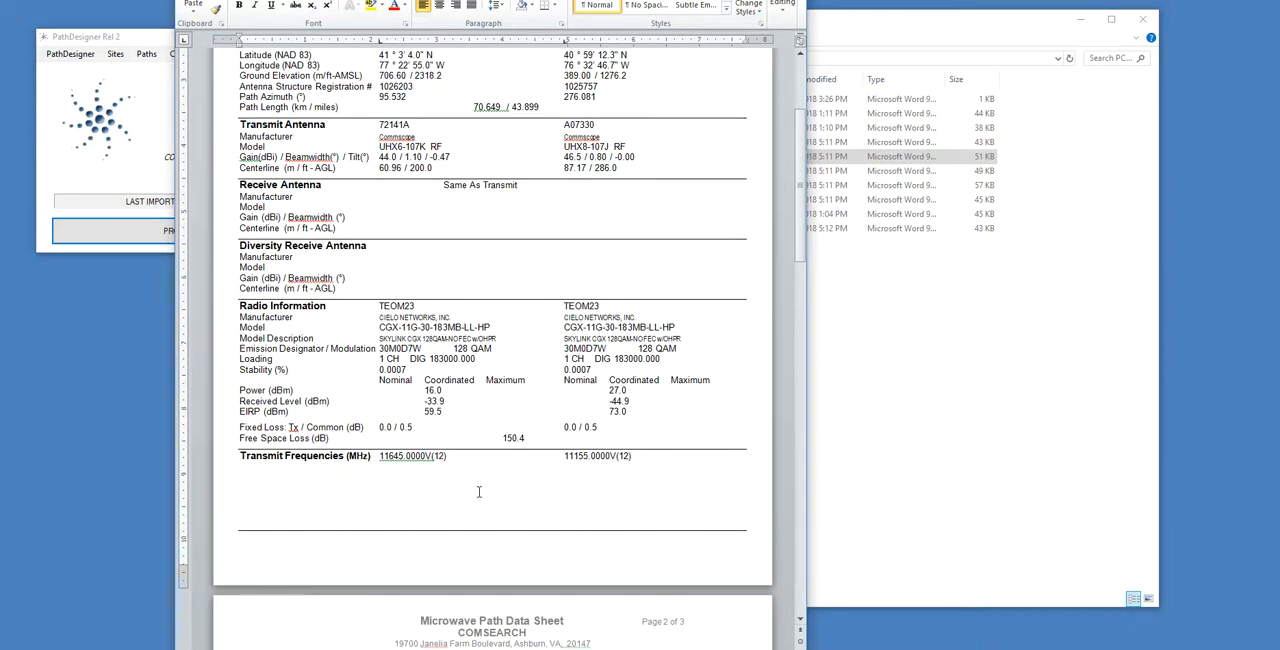
{"action": "scroll", "coordinate": [489, 204], "scroll_direction": "up", "scroll_amount": 4}
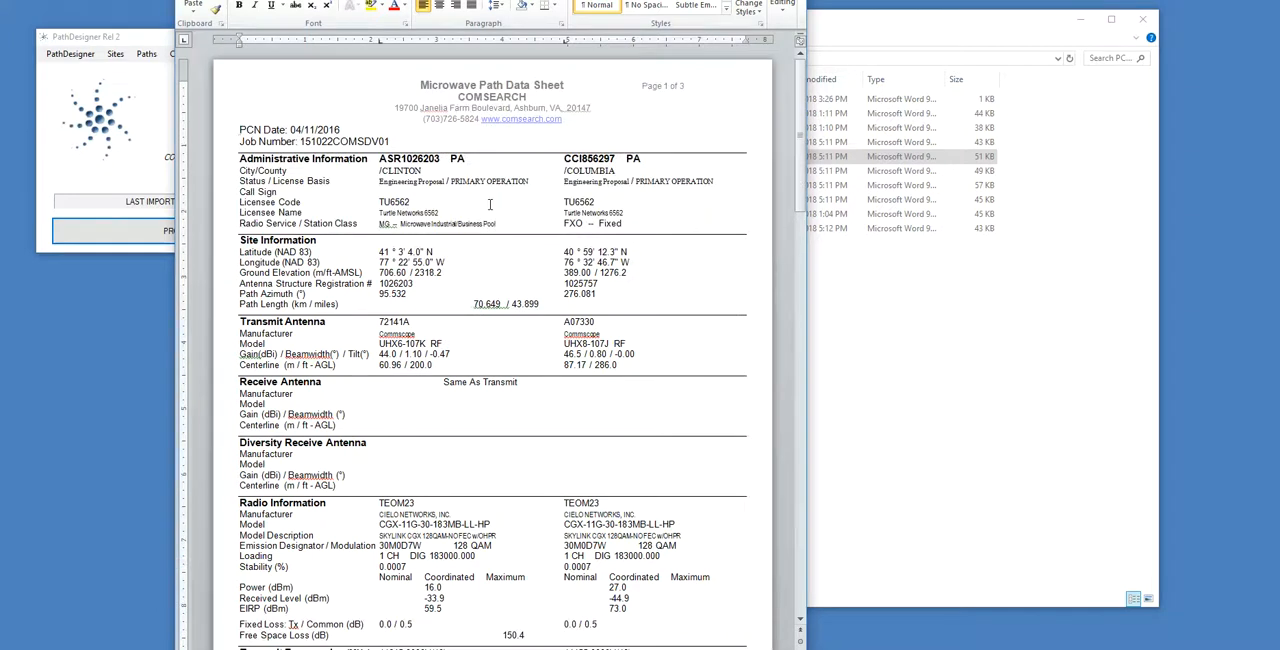
{"action": "scroll", "coordinate": [490, 207], "scroll_direction": "down", "scroll_amount": 12}
{"action": "scroll", "coordinate": [490, 207], "scroll_direction": "down", "scroll_amount": 20}
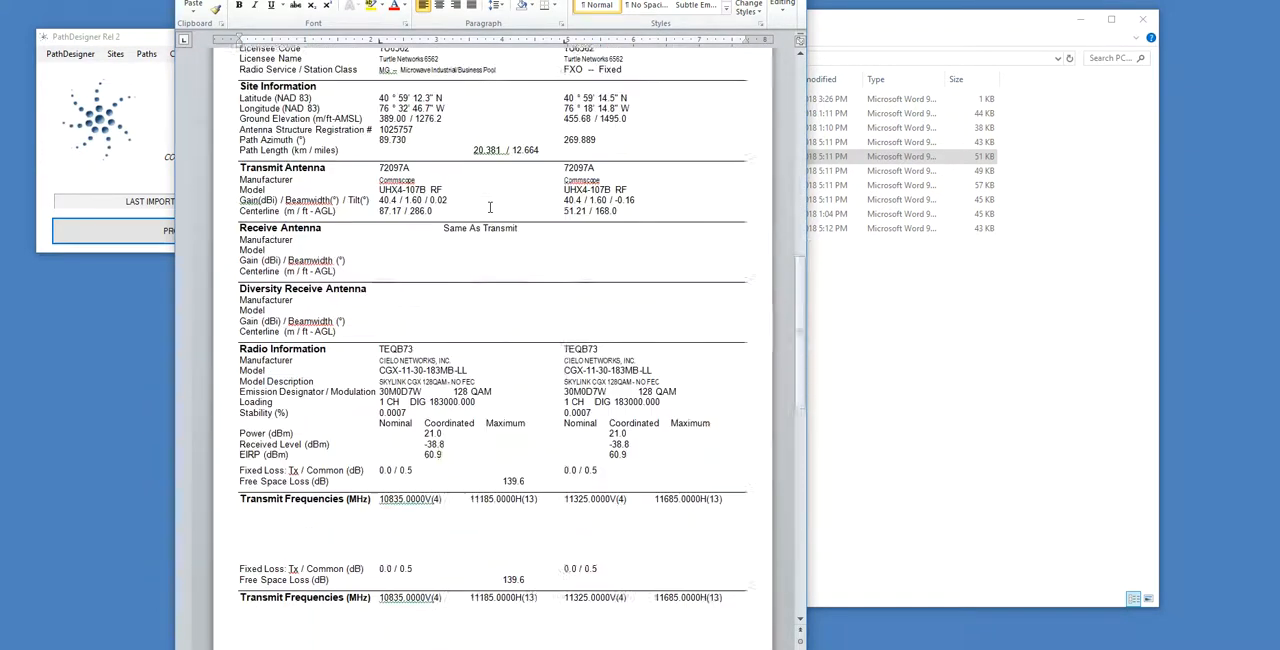
{"action": "scroll", "coordinate": [490, 215], "scroll_direction": "down", "scroll_amount": 20}
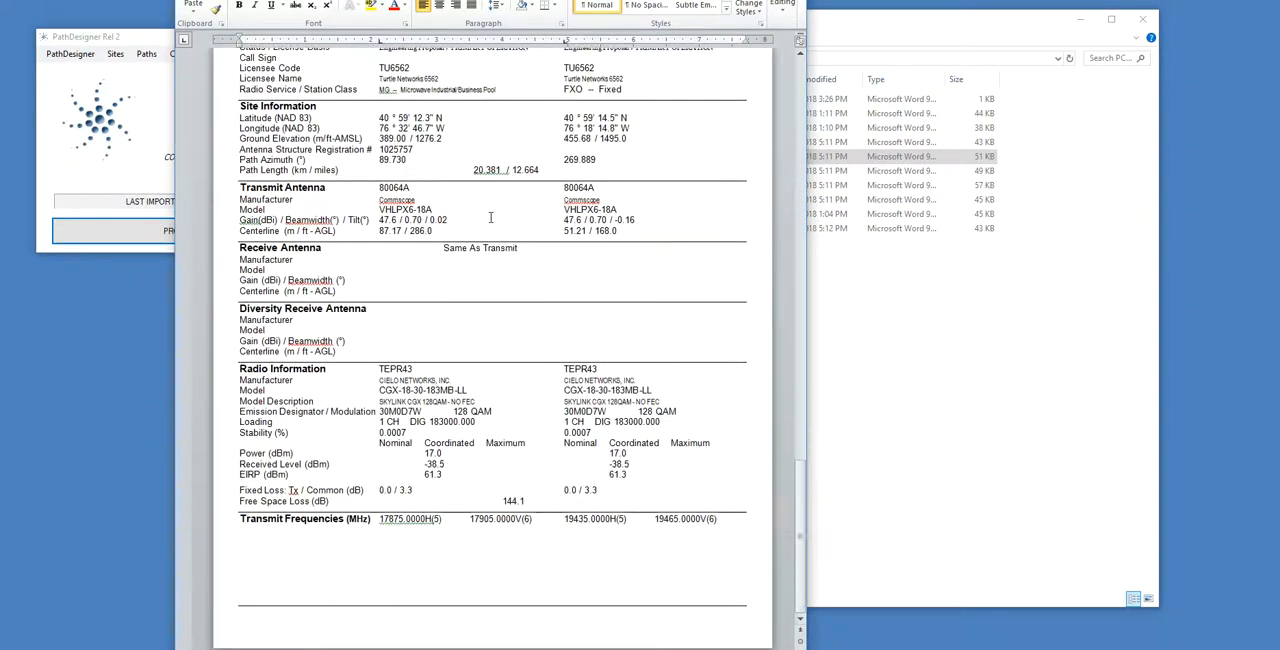
{"action": "scroll", "coordinate": [490, 217], "scroll_direction": "up", "scroll_amount": 10}
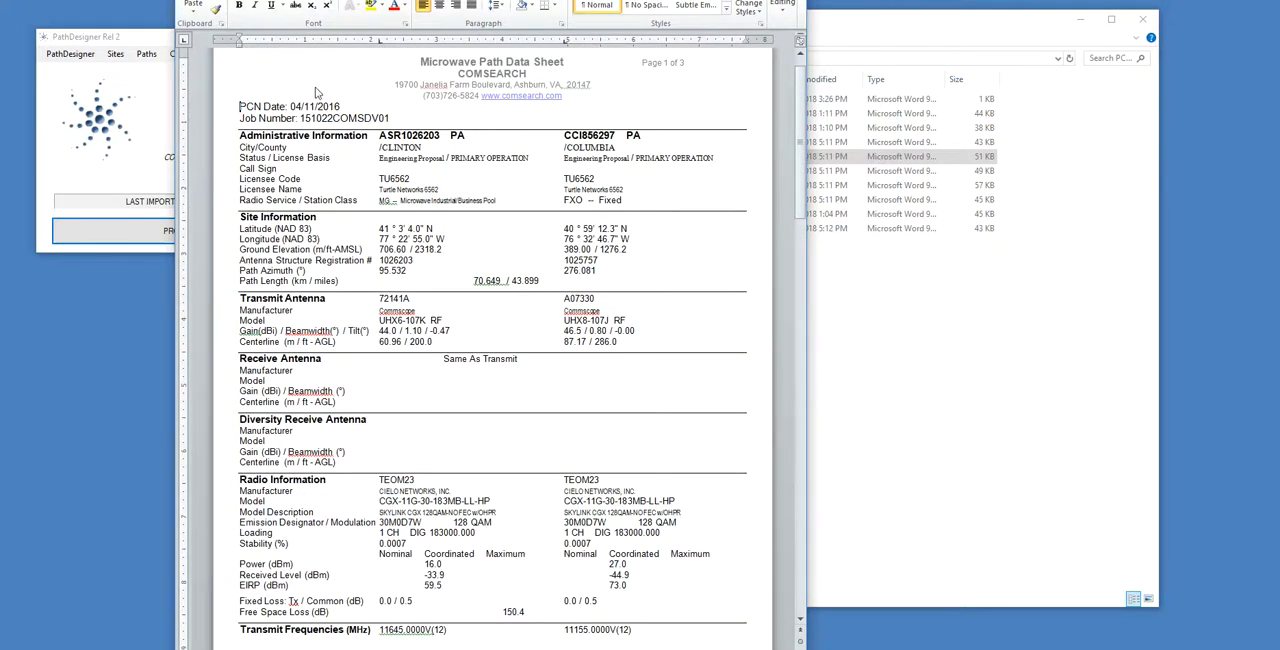
Close the 151022COMSDV01_R1_DataSheet.doc document in Word and switch to the PathDesigner main window.
{"action": "left_click_drag", "start_coordinate": [395, 0], "coordinate": [389, 56]}
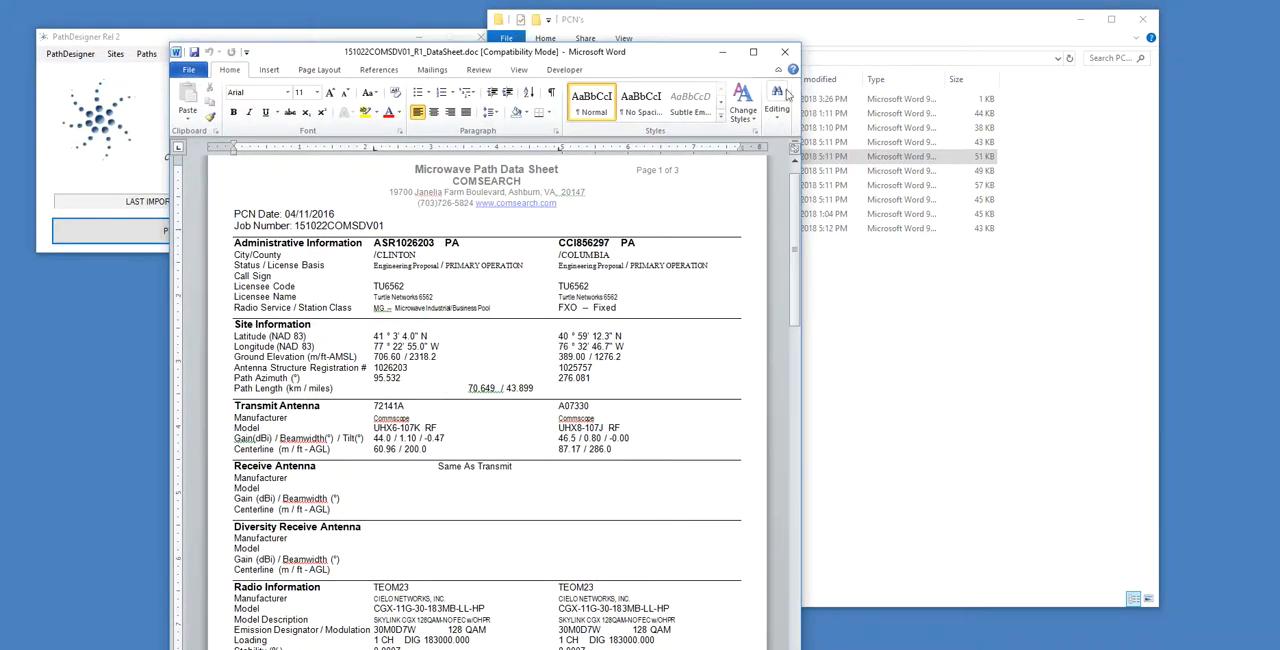
{"action": "left_click", "coordinate": [783, 53]}
{"action": "left_click", "coordinate": [418, 97]}
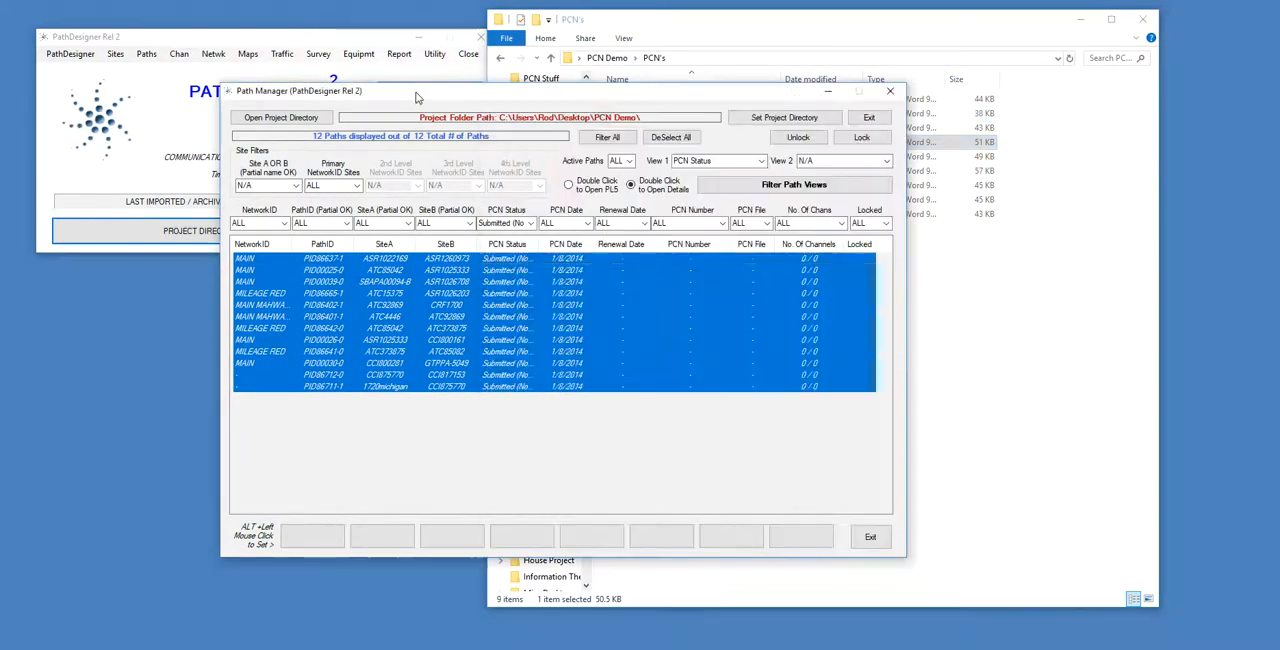
{"action": "left_click", "coordinate": [310, 37]}
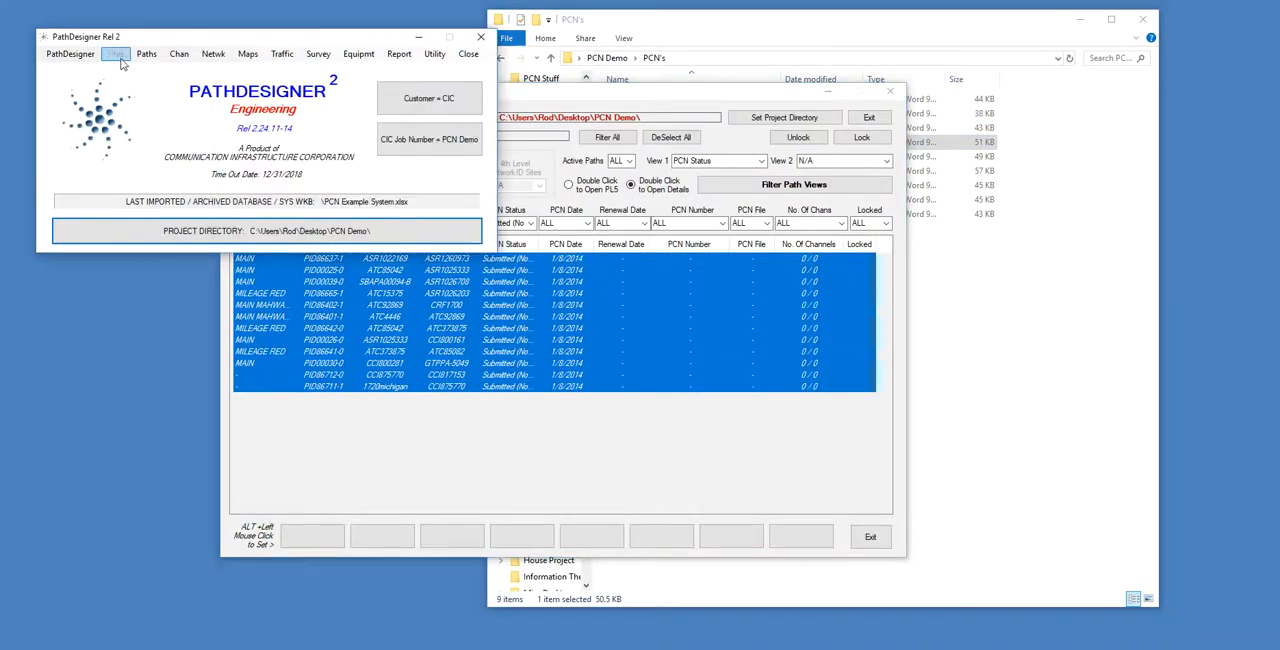
Read in and import all Comsearch .doc data sheets from PCN's, setting PCN status to Received and renewal dates to PCN Date + 180 days.
{"action": "left_click", "coordinate": [177, 55]}
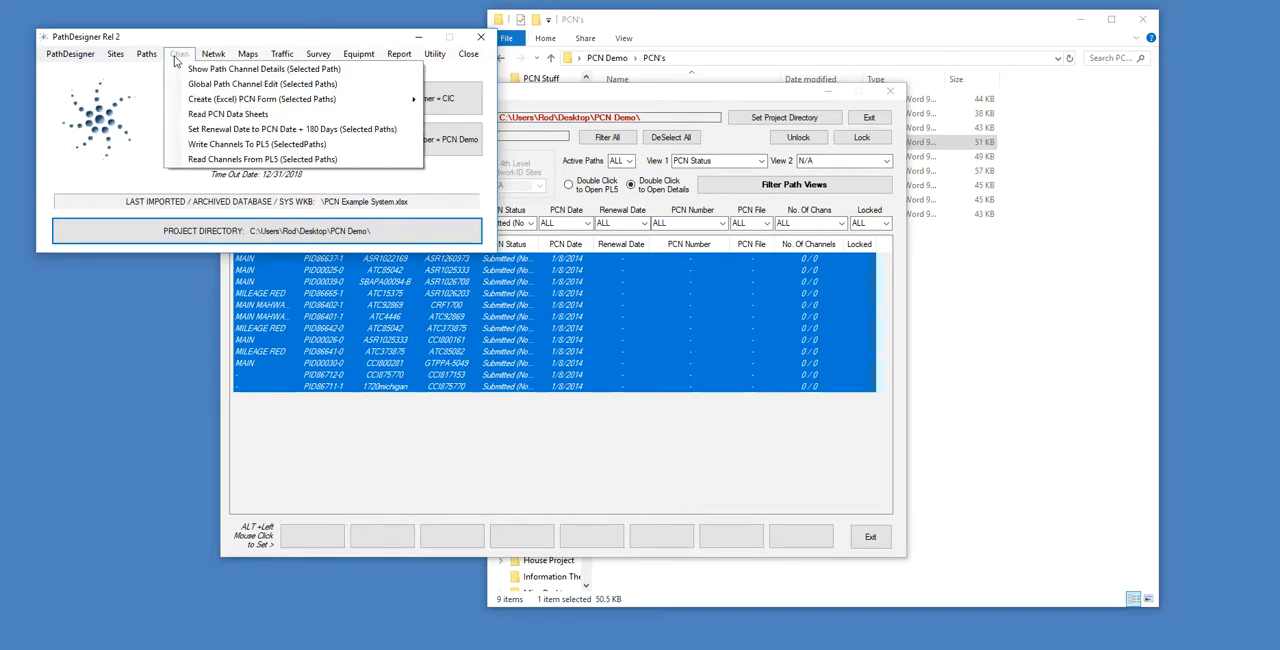
{"action": "left_click", "coordinate": [229, 114]}
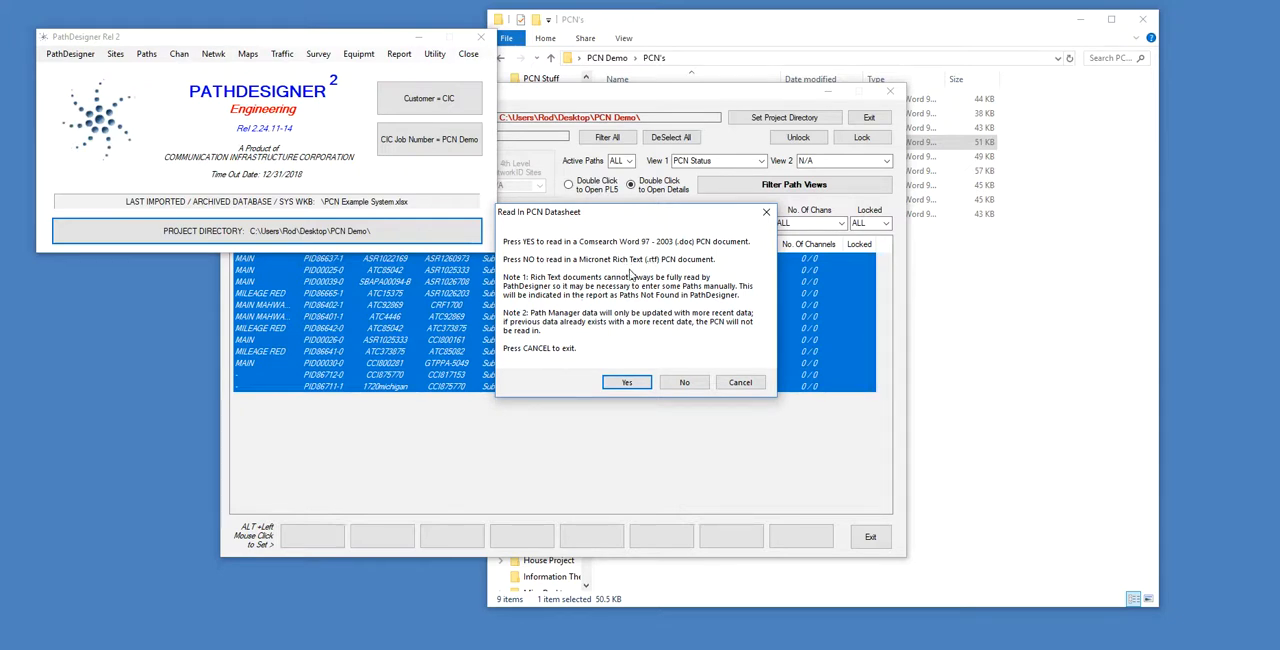
{"action": "left_click", "coordinate": [627, 383]}
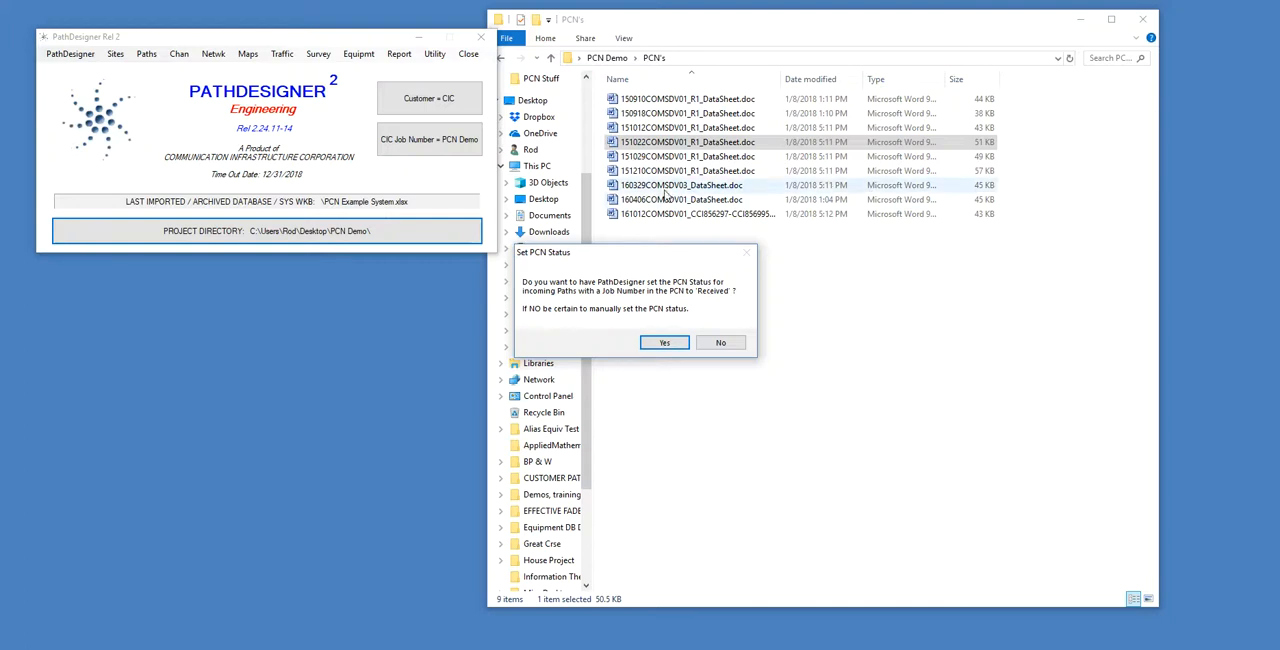
{"action": "left_click", "coordinate": [665, 343]}
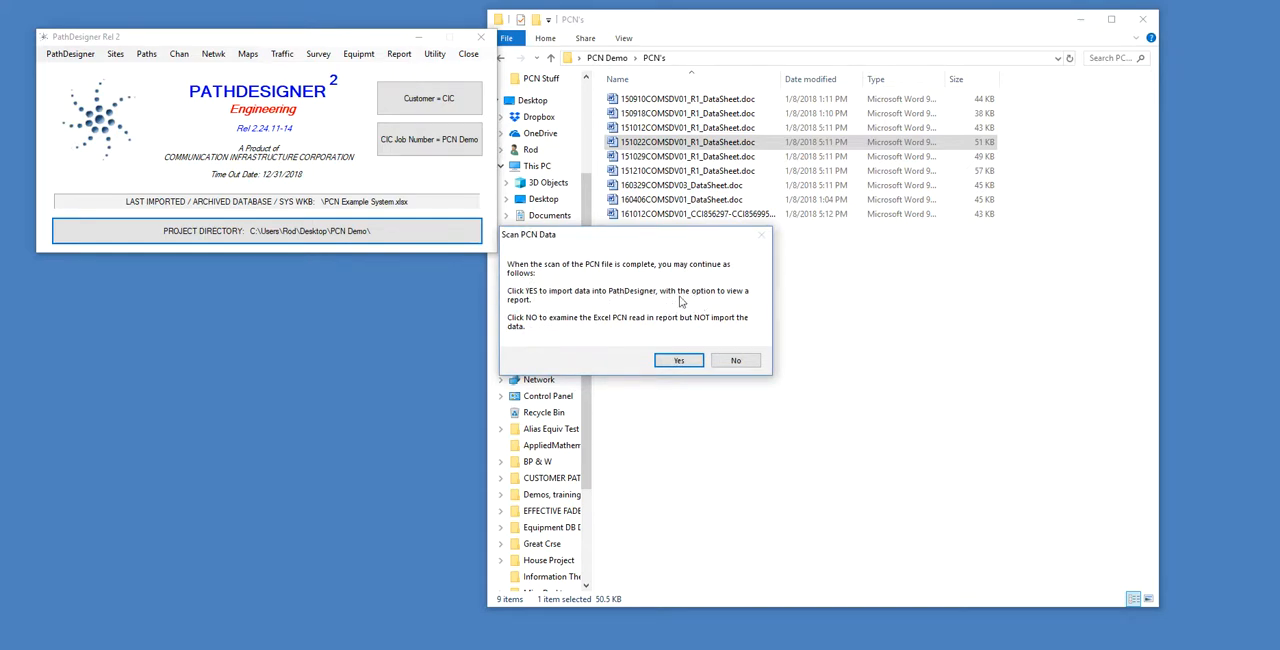
{"action": "left_click", "coordinate": [679, 360]}
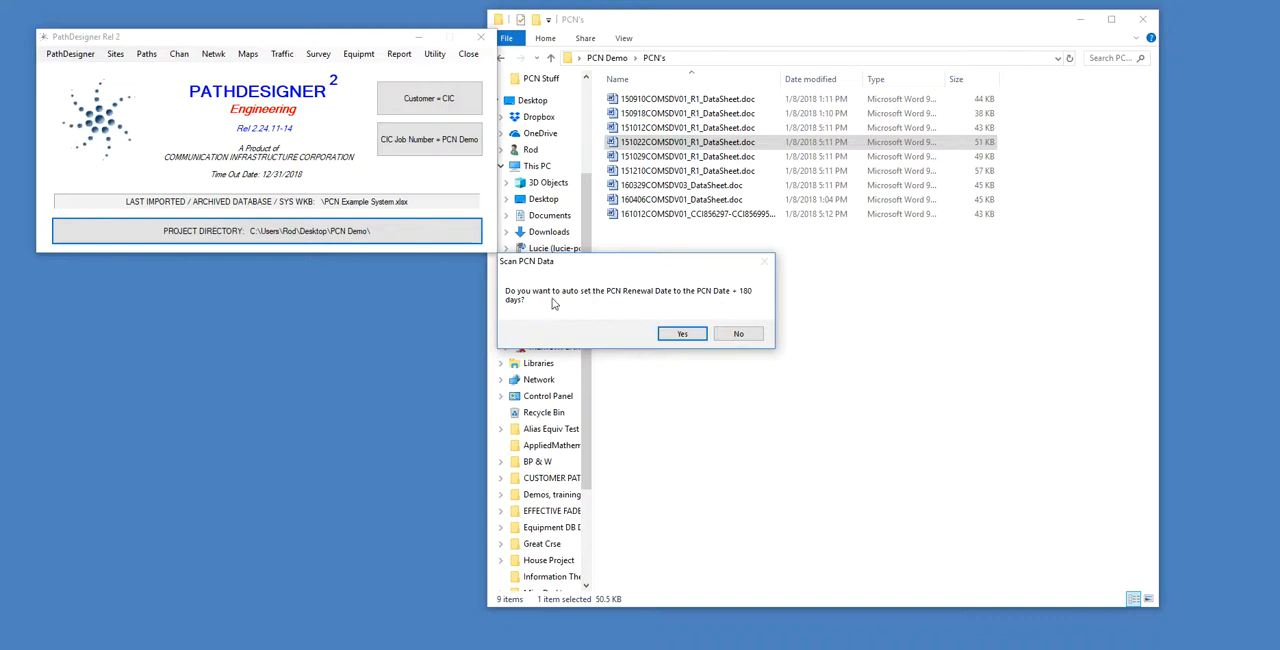
{"action": "left_click", "coordinate": [683, 334]}
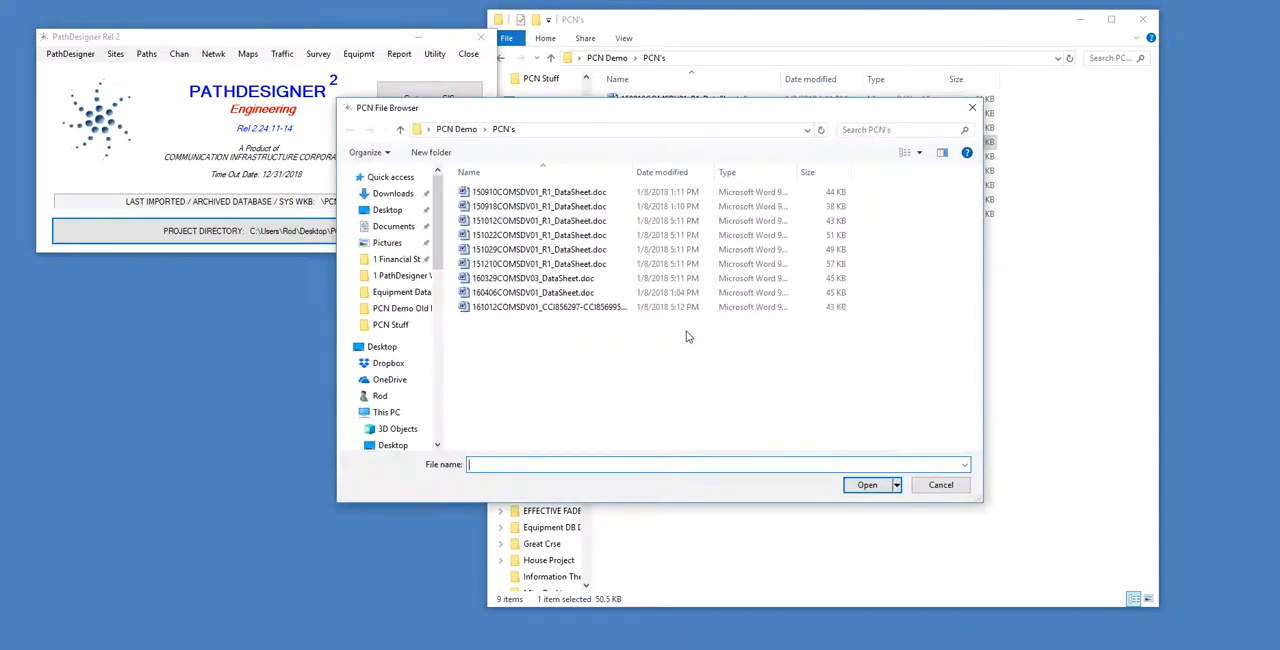
{"action": "left_click_drag", "start_coordinate": [646, 388], "coordinate": [448, 182]}
{"action": "left_click", "coordinate": [867, 485]}
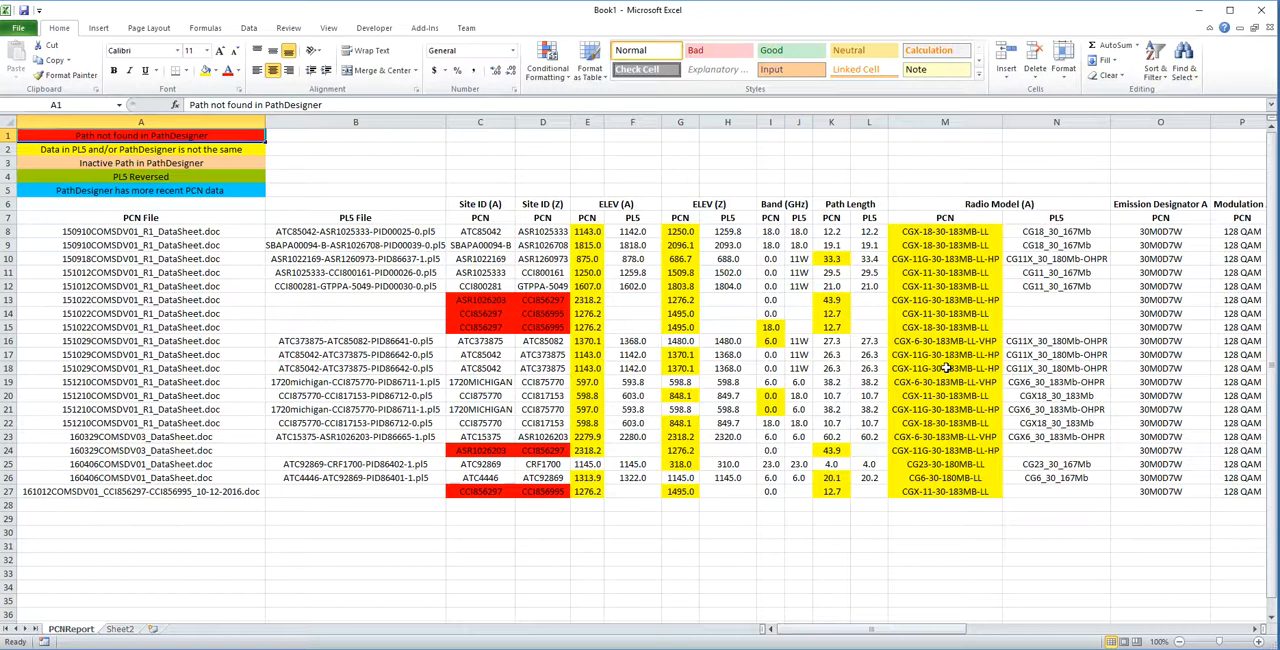
Examine the PCN File and Site ID columns of the PCNReport sheet, including the red path rows for 151022COMSDV01_R1_DataSheet.doc.
{"action": "left_click_drag", "start_coordinate": [159, 220], "coordinate": [187, 494]}
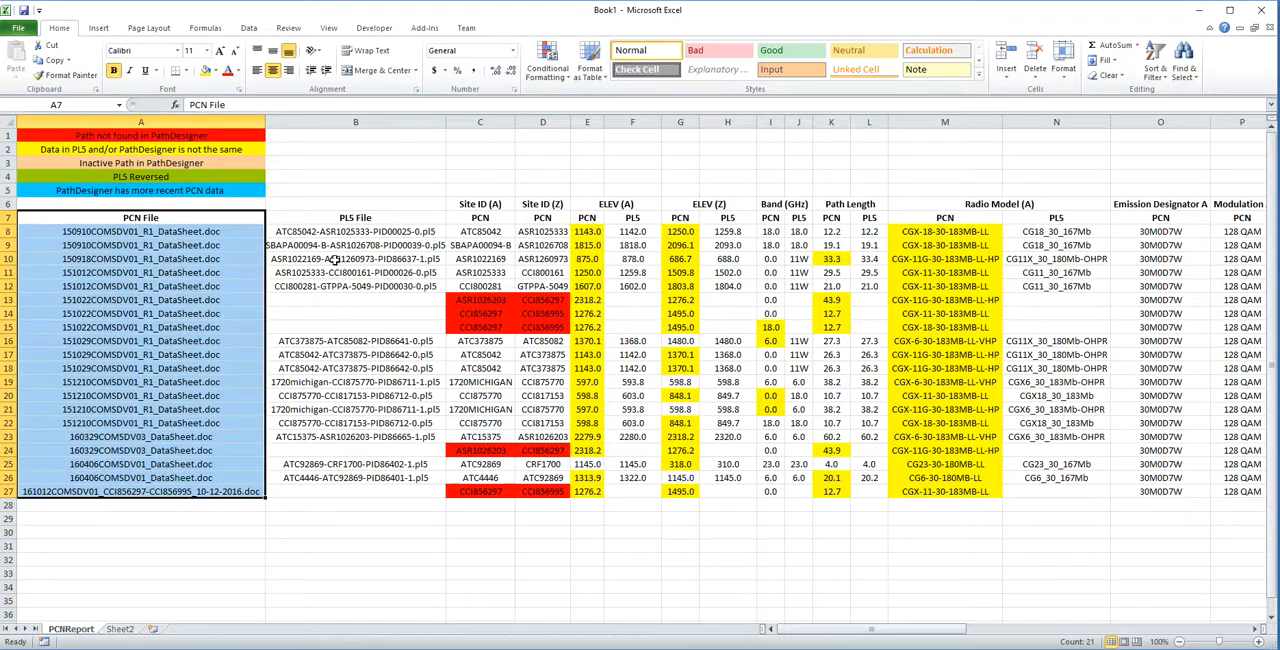
{"action": "left_click_drag", "start_coordinate": [470, 203], "coordinate": [536, 506]}
{"action": "left_click", "coordinate": [519, 379]}
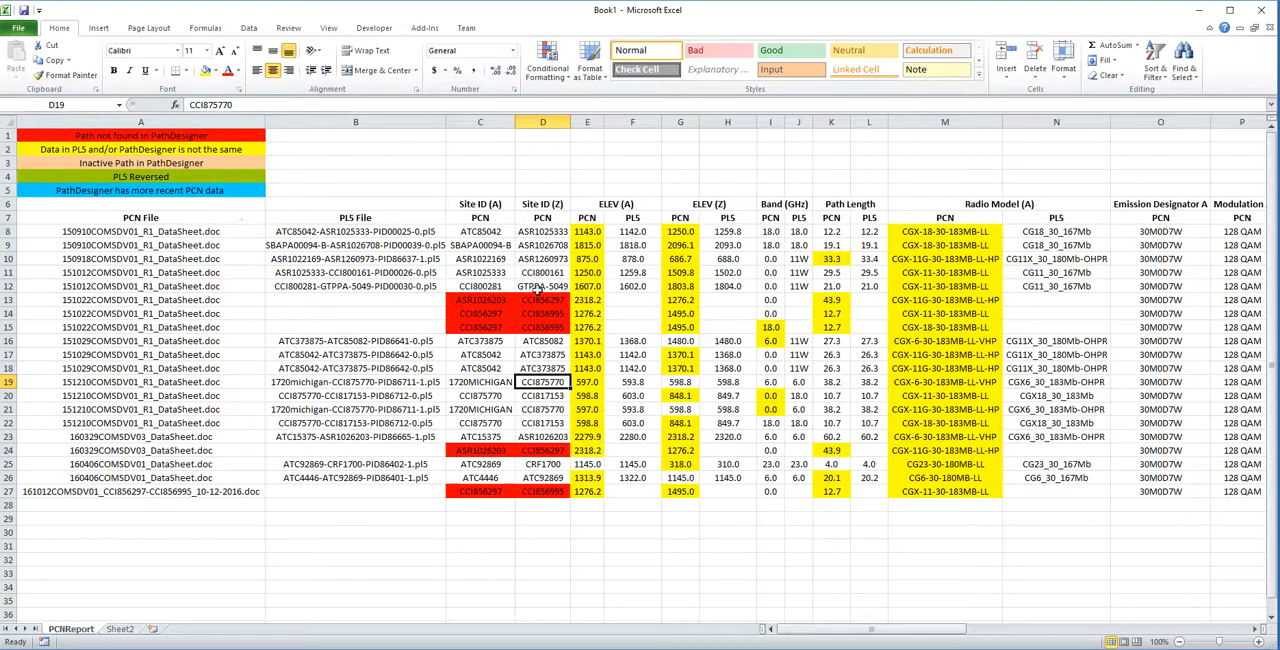
{"action": "left_click_drag", "start_coordinate": [474, 299], "coordinate": [536, 330]}
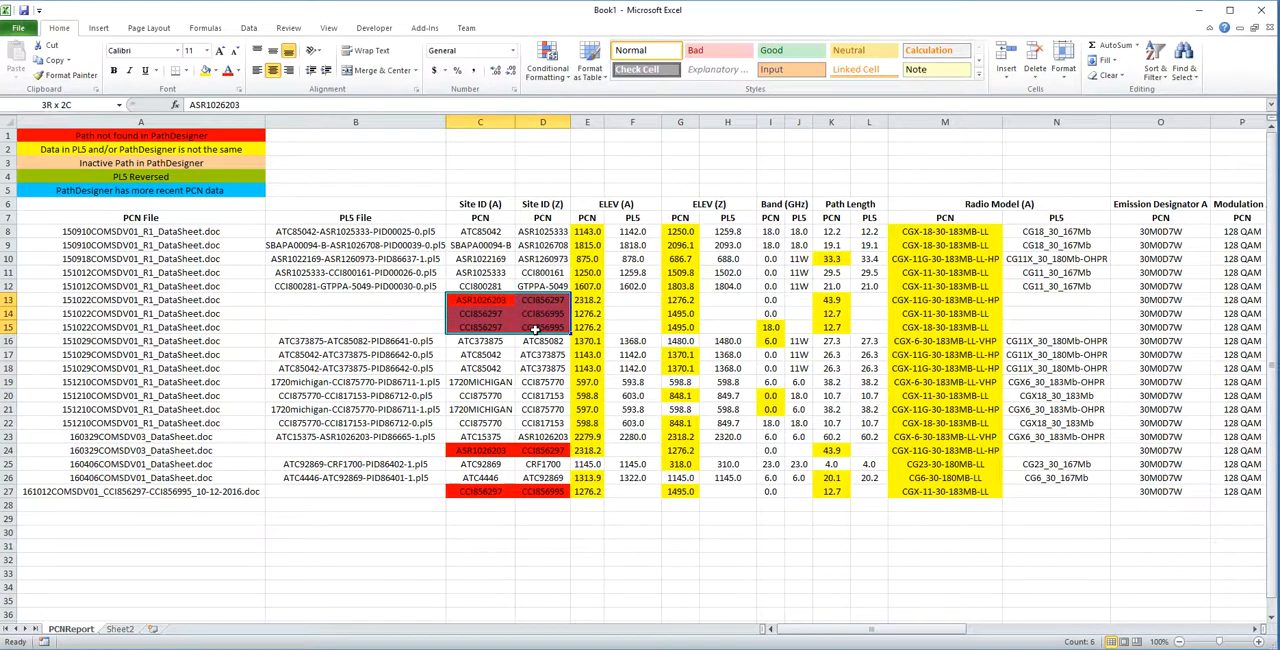
{"action": "left_click", "coordinate": [401, 311]}
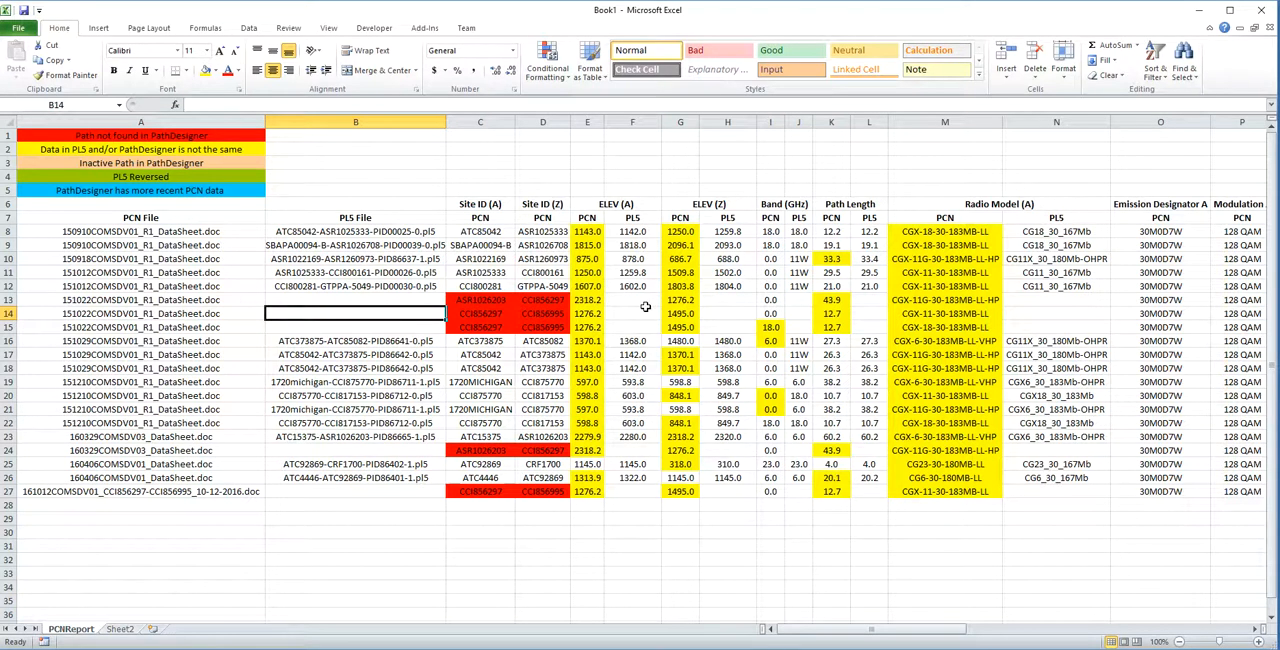
Compare the PCN and PL5 values for elevation, band, path length and radio model in the report's first path rows.
{"action": "left_click", "coordinate": [587, 217]}
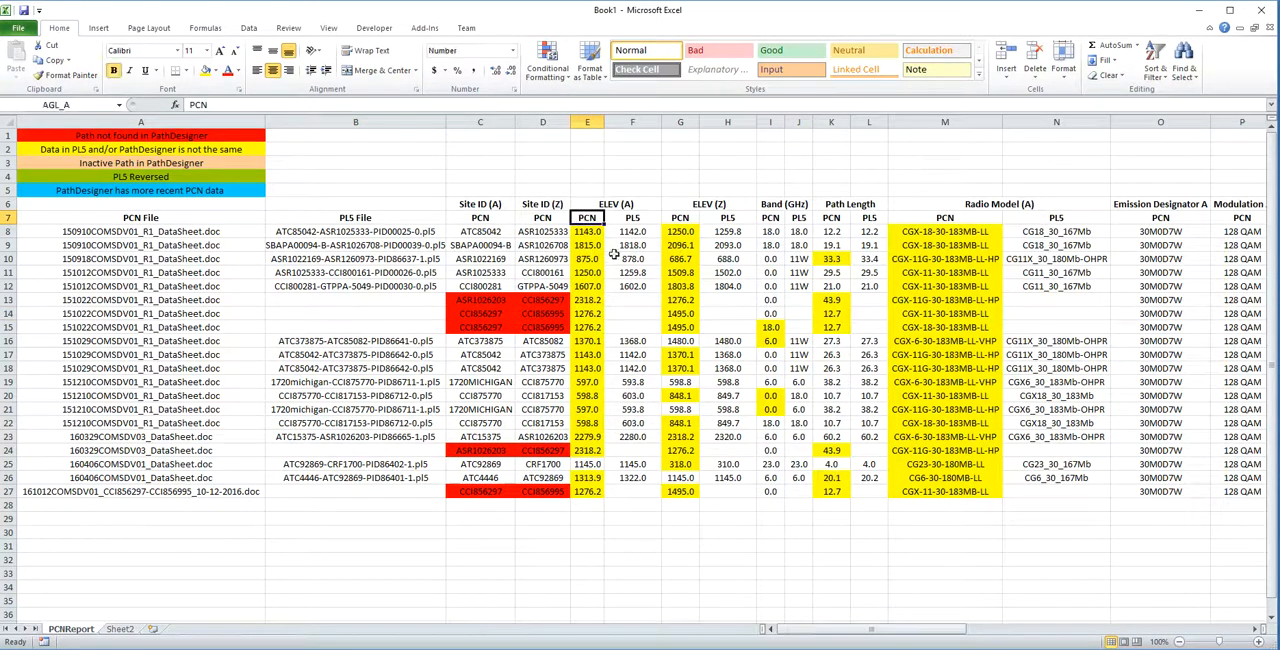
{"action": "left_click", "coordinate": [635, 218]}
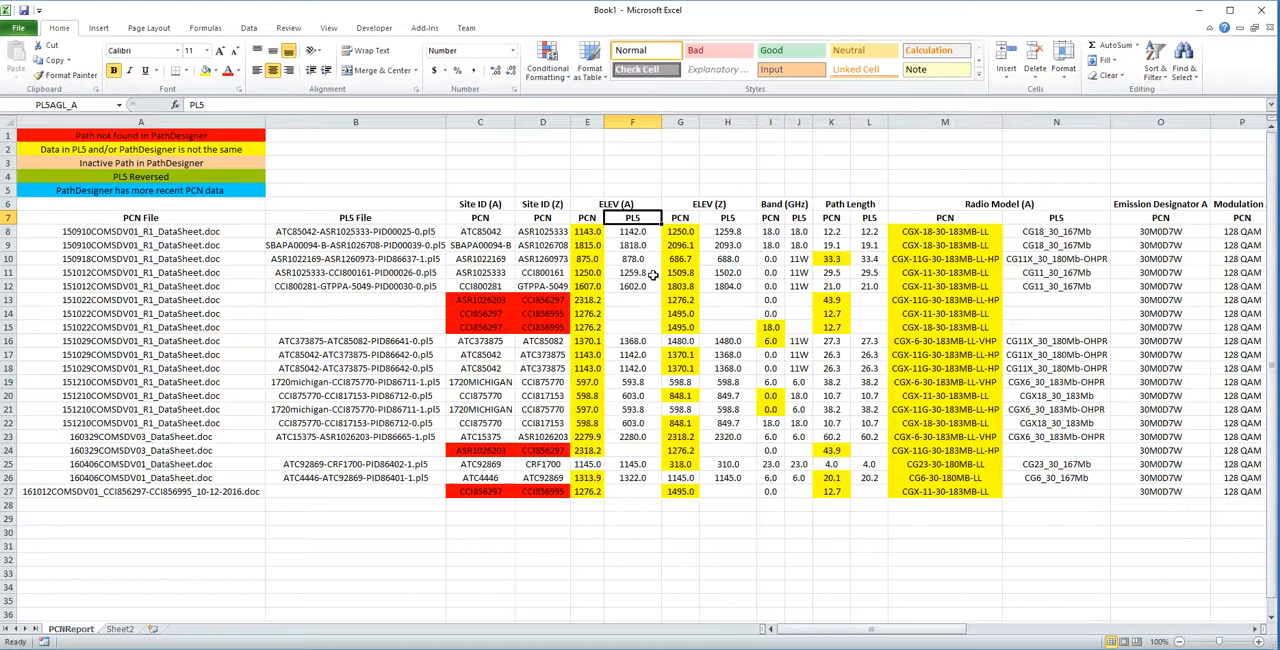
{"action": "left_click_drag", "start_coordinate": [585, 233], "coordinate": [633, 284]}
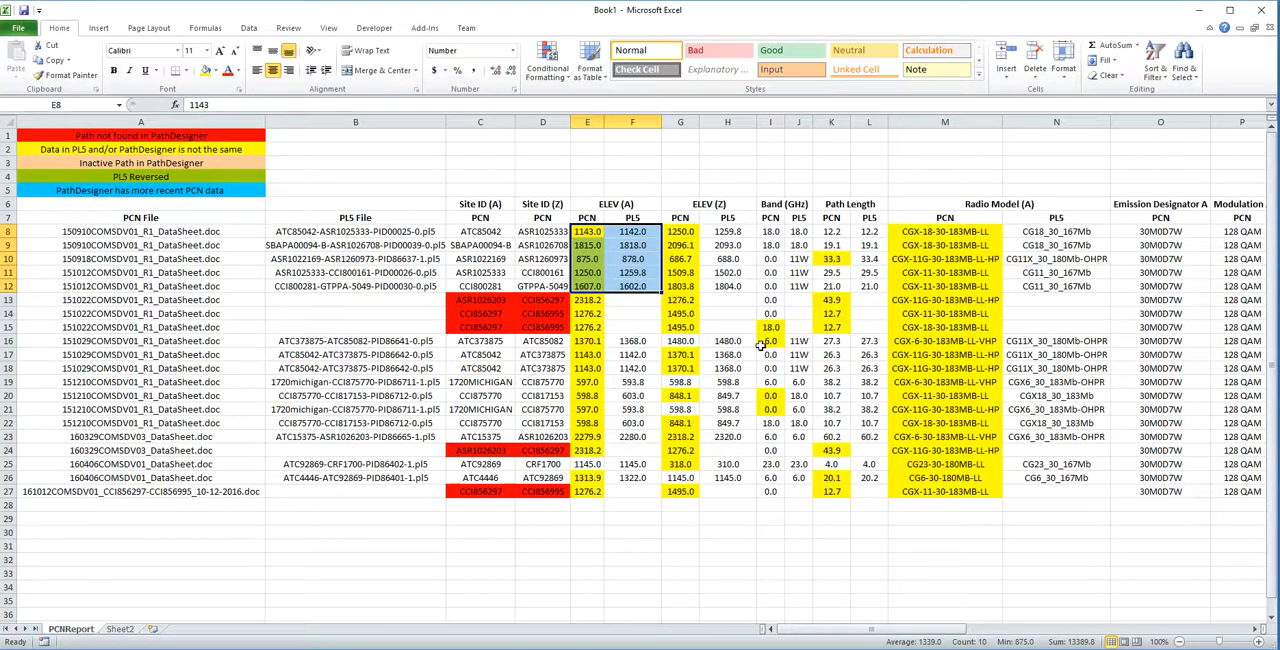
{"action": "left_click_drag", "start_coordinate": [693, 234], "coordinate": [728, 284]}
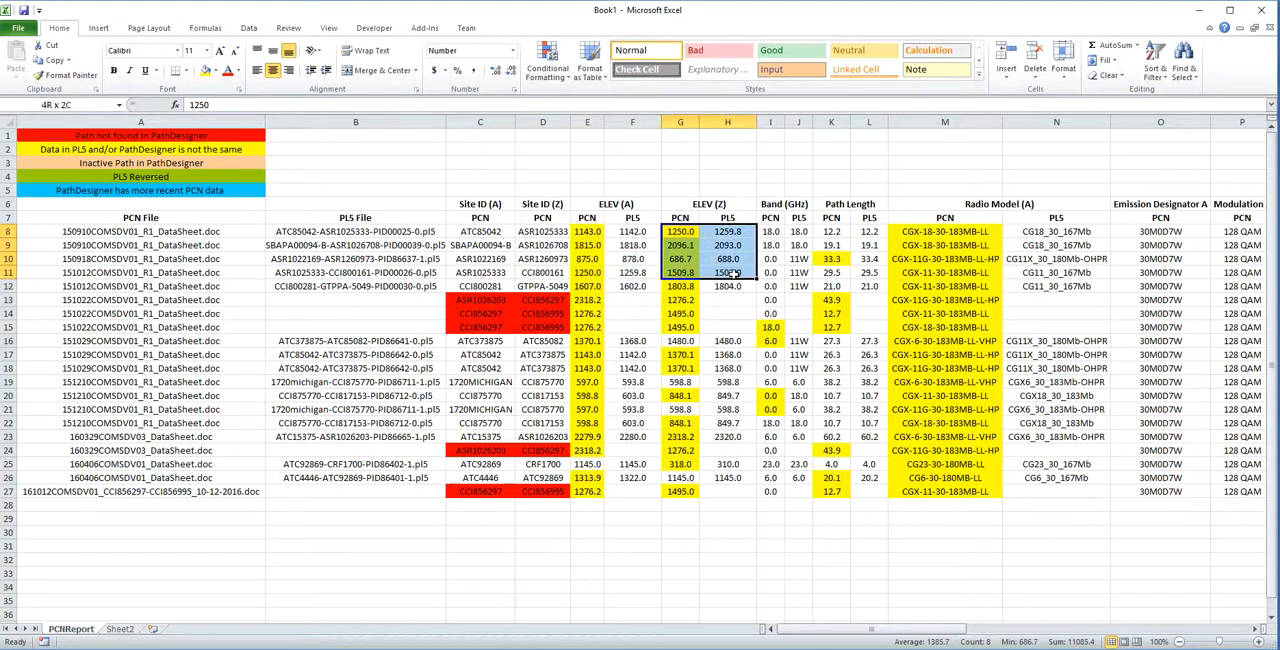
{"action": "left_click_drag", "start_coordinate": [768, 235], "coordinate": [800, 285]}
{"action": "left_click_drag", "start_coordinate": [825, 237], "coordinate": [880, 288]}
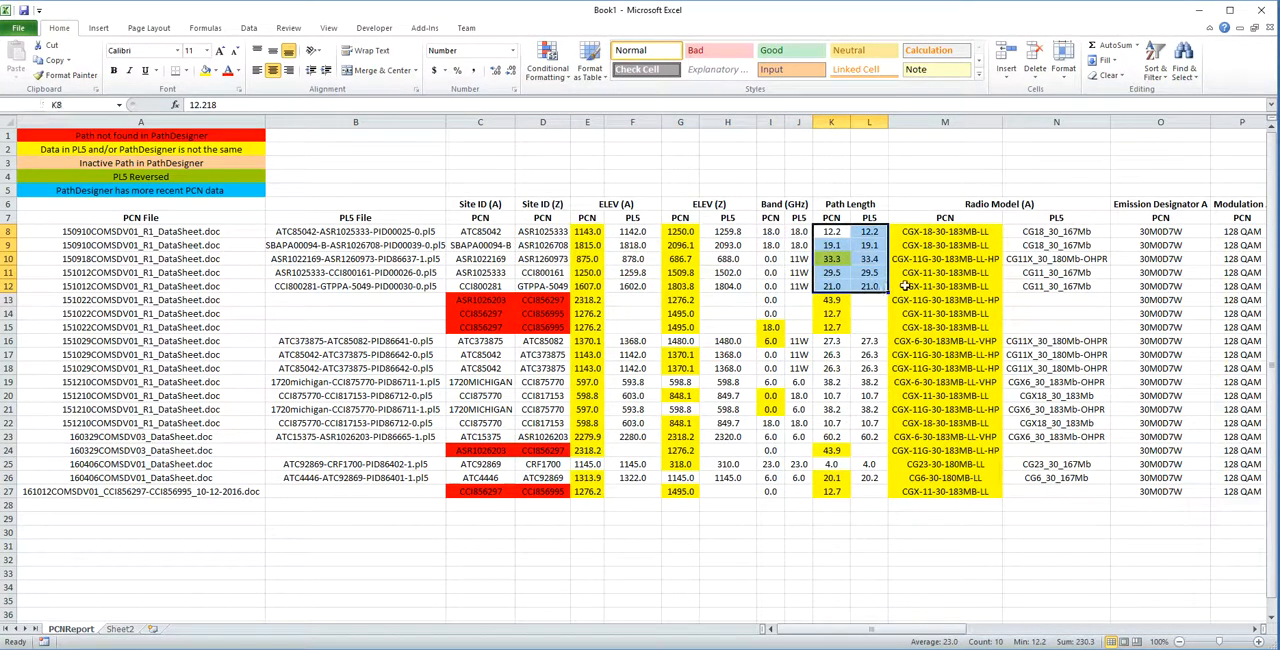
{"action": "left_click", "coordinate": [1062, 262]}
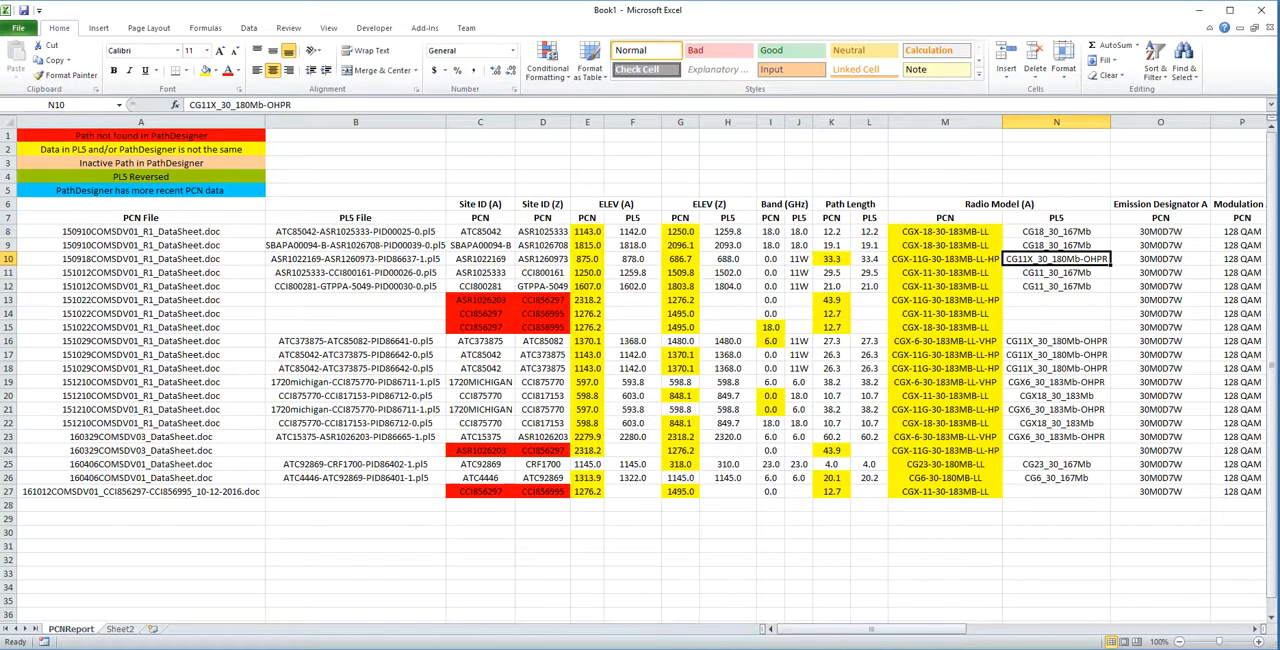
Review the report's further columns, from transmit power and antenna models through azimuth, EIRP, RSL and losses to the transmit frequencies.
{"action": "key", "text": "Right"}
{"action": "key", "text": "Right"}
{"action": "key", "text": "Right"}
{"action": "key", "text": "Right"}
{"action": "key", "text": "Right"}
{"action": "key", "text": "Right"}
{"action": "key", "text": "Right"}
{"action": "key", "text": "Right"}
{"action": "key", "text": "Right"}
{"action": "key", "text": "Right"}
{"action": "key", "text": "Right"}
{"action": "key", "text": "Right"}
{"action": "key", "text": "Right"}
{"action": "key", "text": "Right"}
{"action": "key", "text": "Right"}
{"action": "key", "text": "Right"}
{"action": "key", "text": "Right"}
{"action": "key", "text": "Right"}
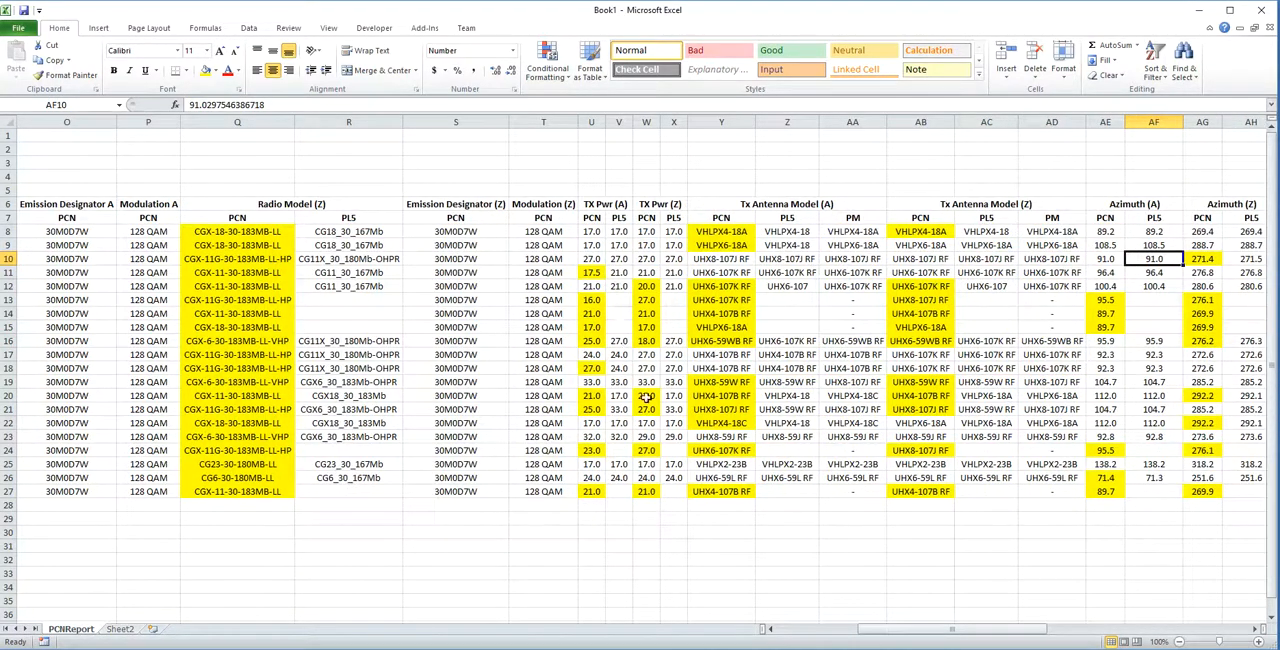
{"action": "key", "text": "Right"}
{"action": "key", "text": "Right"}
{"action": "key", "text": "Right"}
{"action": "key", "text": "Right"}
{"action": "key", "text": "Right"}
{"action": "key", "text": "Right"}
{"action": "key", "text": "Right"}
{"action": "key", "text": "Right"}
{"action": "key", "text": "Right"}
{"action": "key", "text": "Right"}
{"action": "key", "text": "Right"}
{"action": "key", "text": "Right"}
{"action": "key", "text": "Right"}
{"action": "key", "text": "Right"}
{"action": "key", "text": "Right"}
{"action": "key", "text": "Right"}
{"action": "key", "text": "Right"}
{"action": "key", "text": "Right"}
{"action": "key", "text": "Right"}
{"action": "key", "text": "Right"}
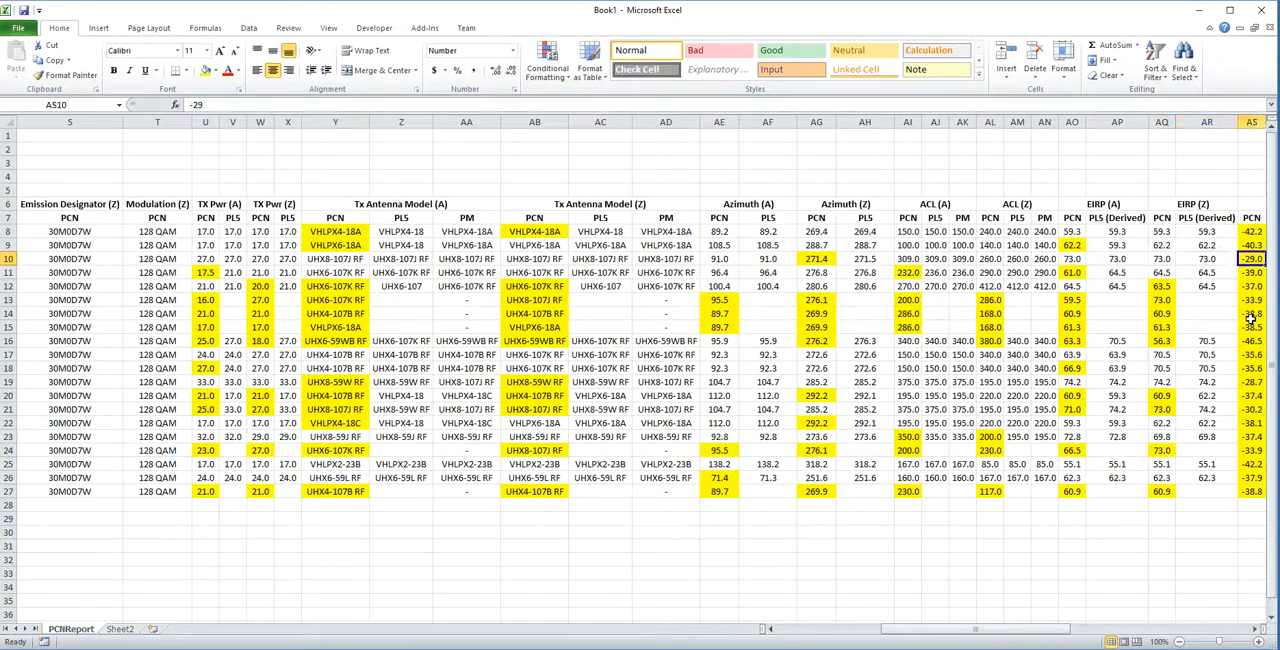
{"action": "key", "text": "Right"}
{"action": "key", "text": "Right"}
{"action": "key", "text": "Right"}
{"action": "key", "text": "Right"}
{"action": "key", "text": "Right"}
{"action": "key", "text": "Right"}
{"action": "key", "text": "Right"}
{"action": "key", "text": "Right"}
{"action": "key", "text": "Right"}
{"action": "key", "text": "Right"}
{"action": "key", "text": "Right"}
{"action": "key", "text": "Right"}
{"action": "key", "text": "Right"}
{"action": "key", "text": "Right"}
{"action": "key", "text": "Right"}
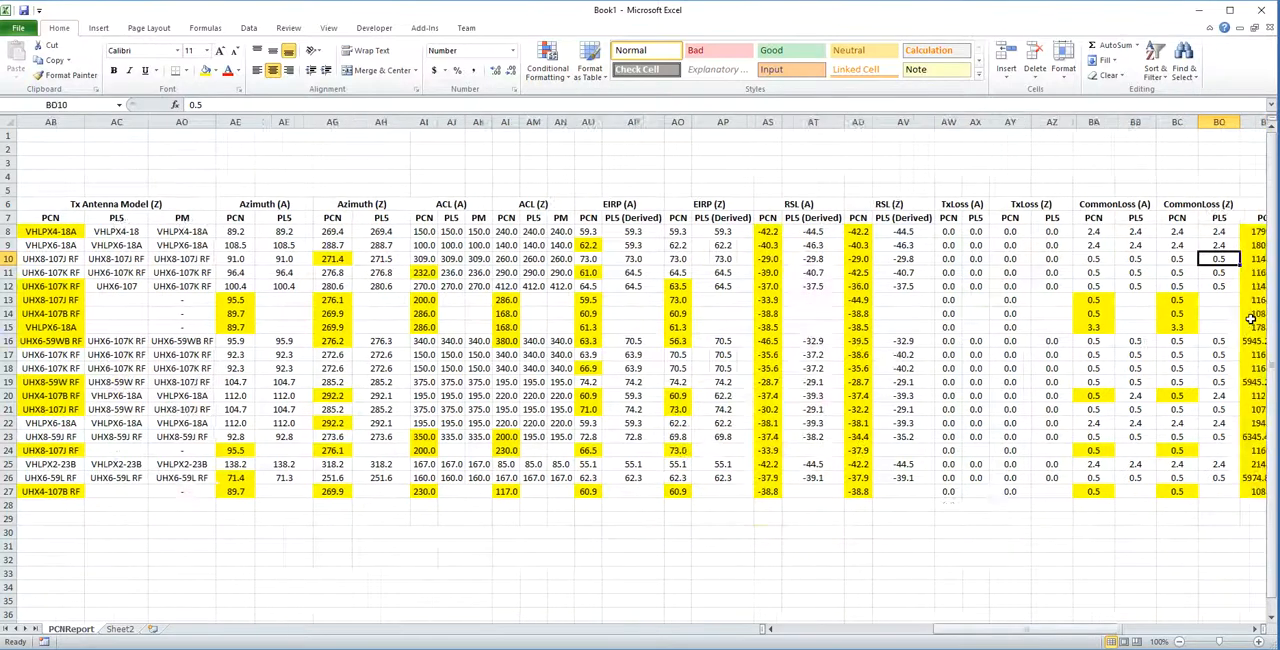
{"action": "key", "text": "Right"}
{"action": "key", "text": "Right"}
{"action": "key", "text": "Right"}
{"action": "key", "text": "Right"}
{"action": "key", "text": "Right"}
{"action": "key", "text": "Right"}
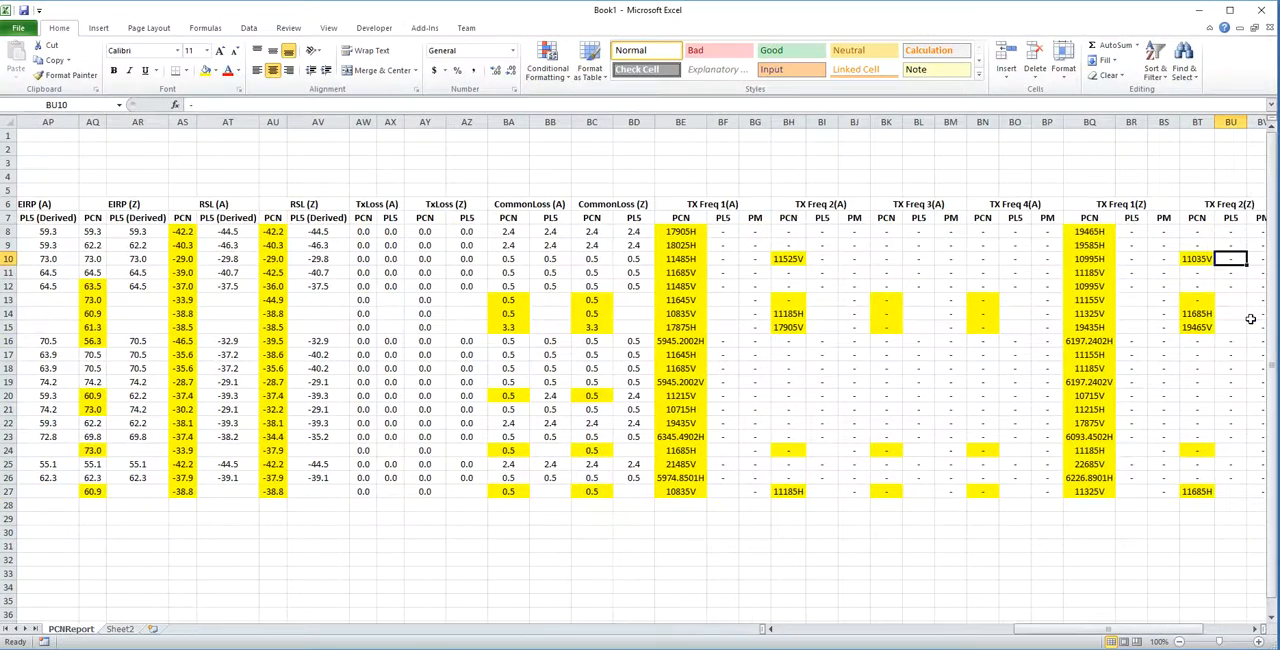
Examine the PCN values under TX Freq 1(A) and TX Freq 1(Z), and close the report workbook.
{"action": "left_click_drag", "start_coordinate": [678, 219], "coordinate": [669, 504]}
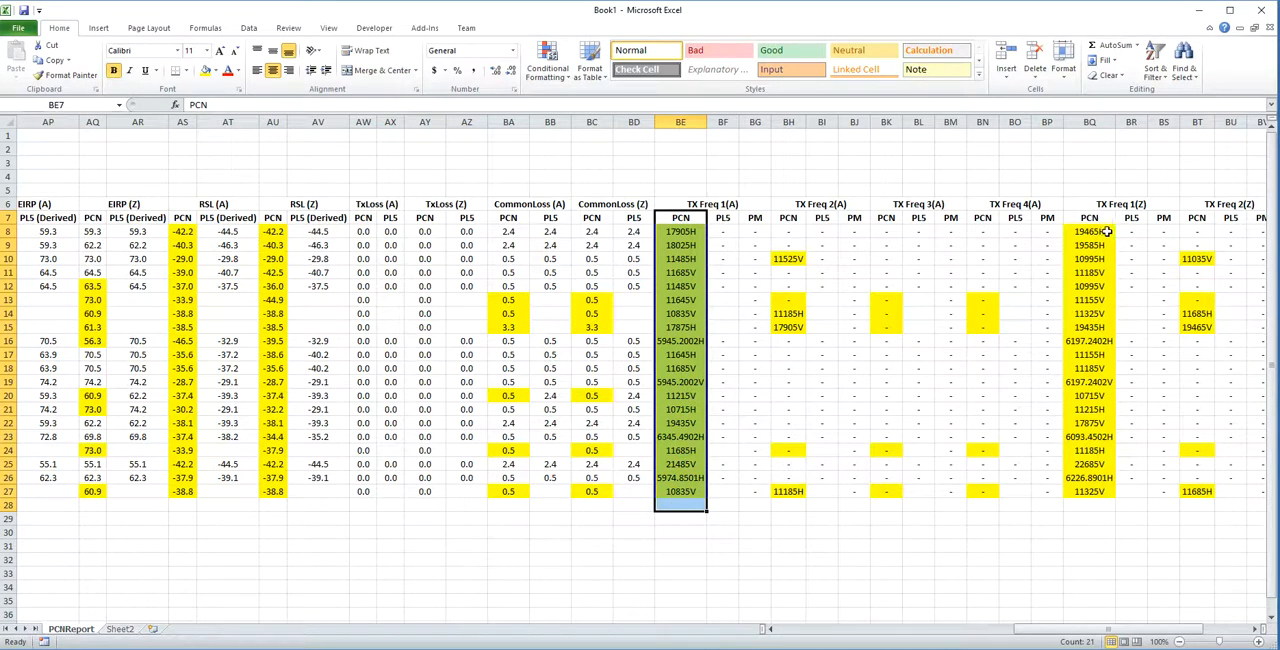
{"action": "left_click_drag", "start_coordinate": [1093, 220], "coordinate": [1088, 505]}
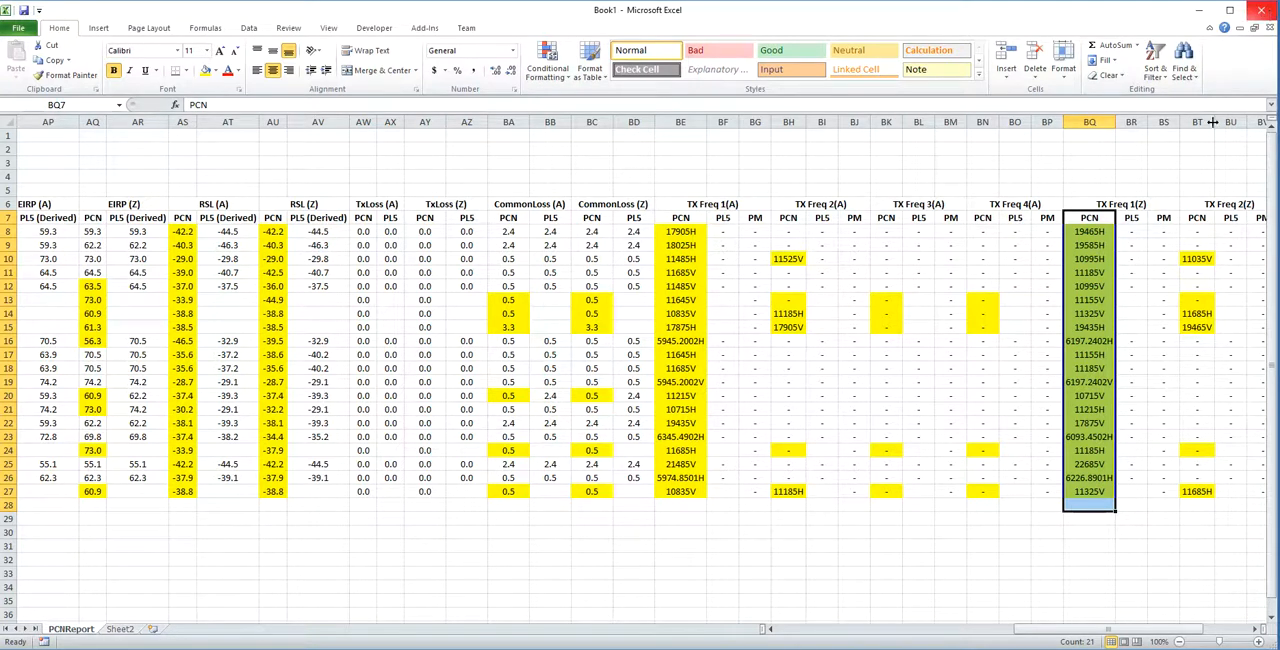
{"action": "left_click", "coordinate": [1261, 9]}
Open Path Manager, set the PCN Status filter to ALL, and move the window clear of the PathDesigner main window.
{"action": "left_click", "coordinate": [146, 54]}
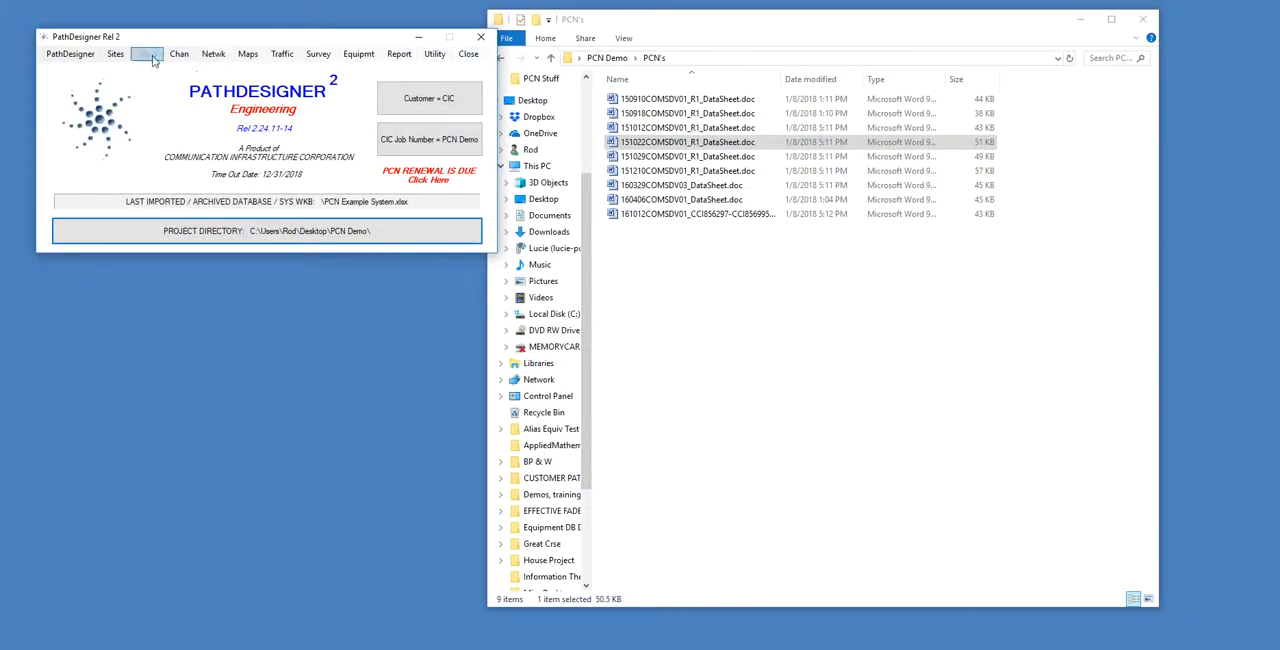
{"action": "left_click", "coordinate": [166, 70]}
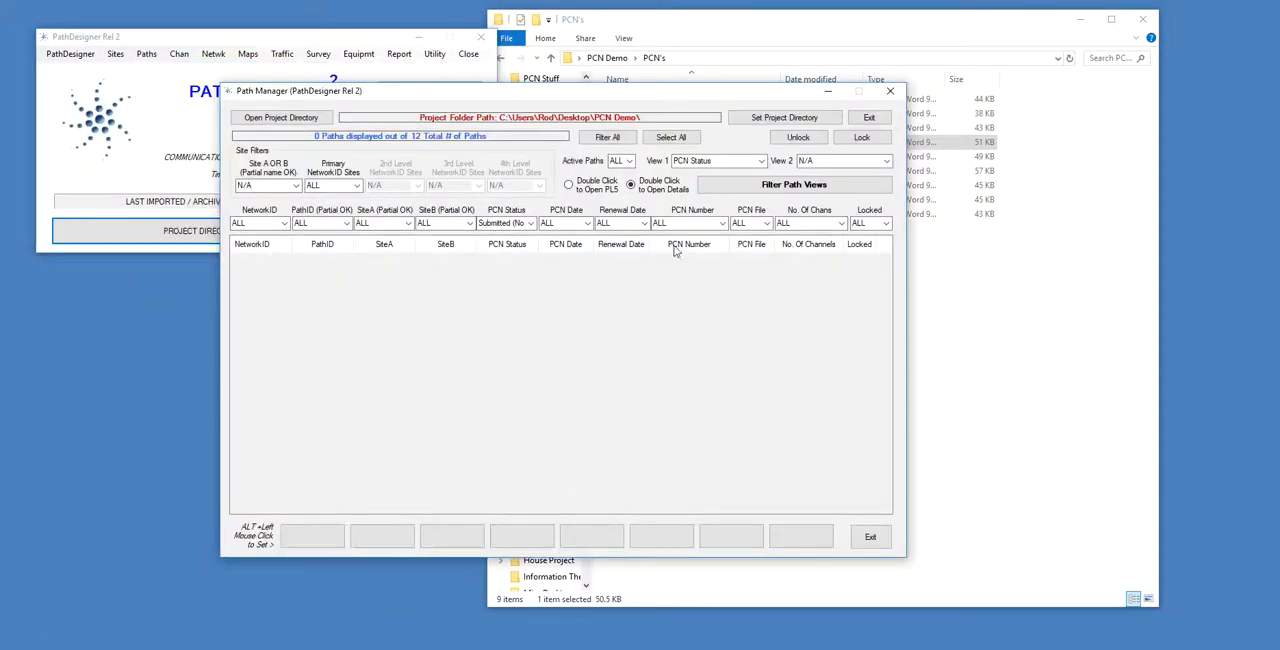
{"action": "left_click", "coordinate": [530, 223]}
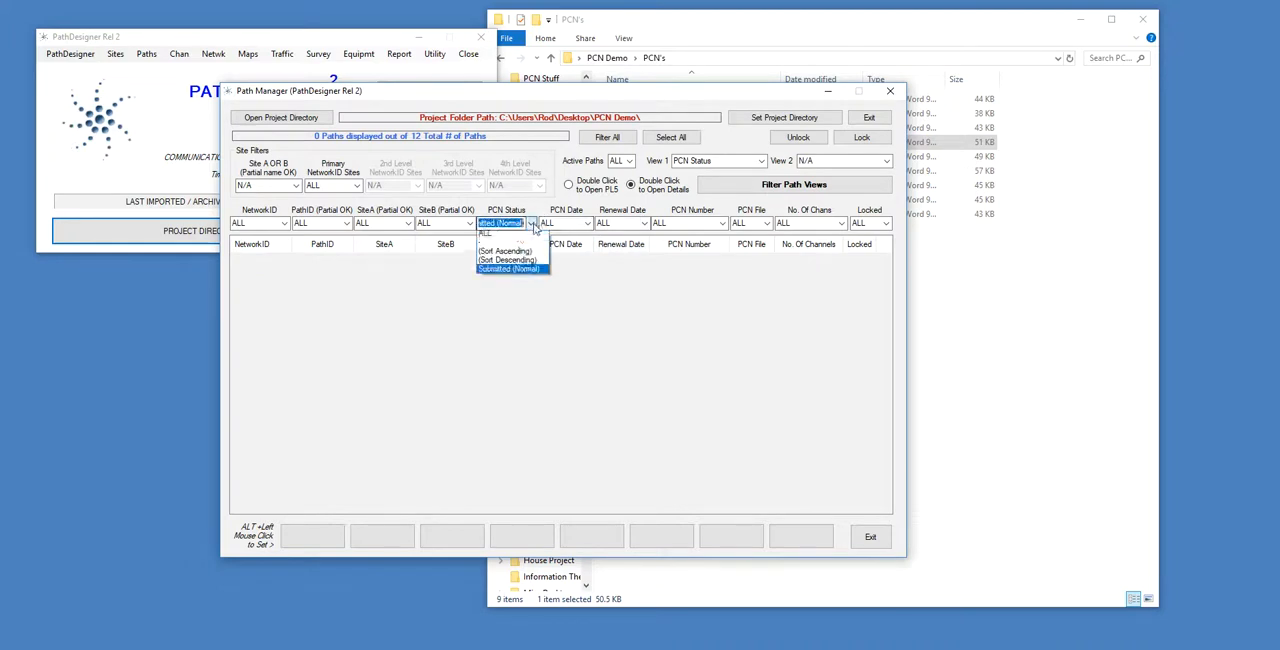
{"action": "left_click", "coordinate": [515, 234]}
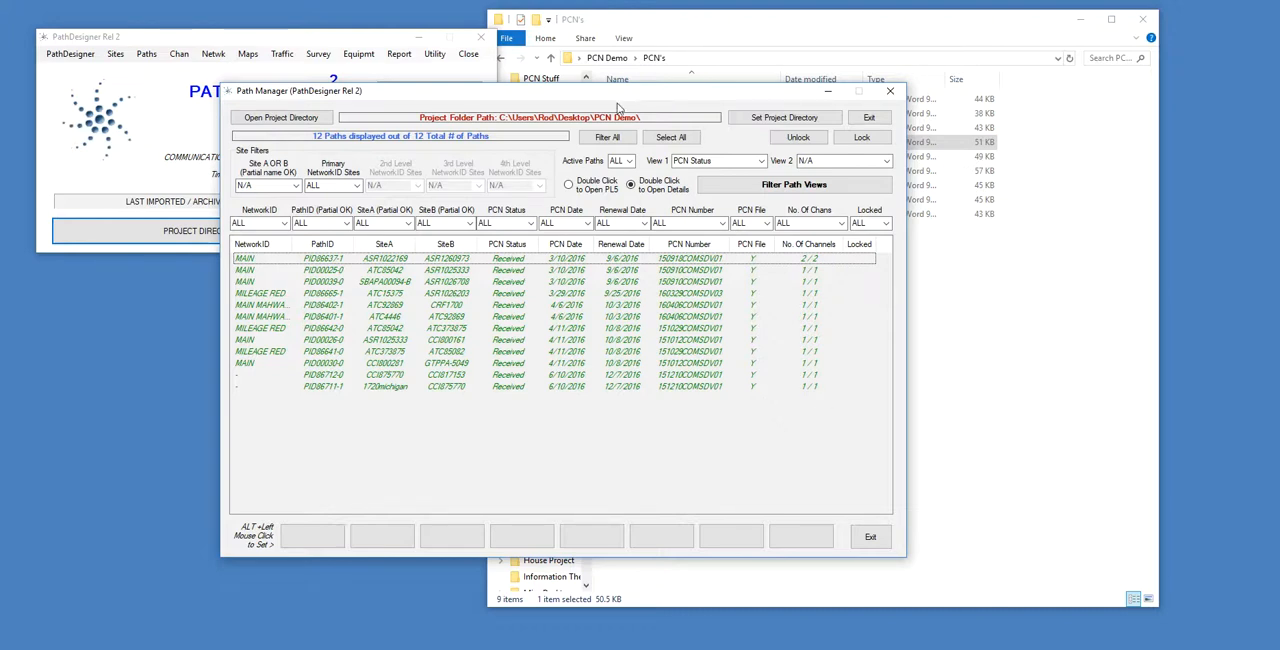
{"action": "left_click_drag", "start_coordinate": [526, 98], "coordinate": [808, 59]}
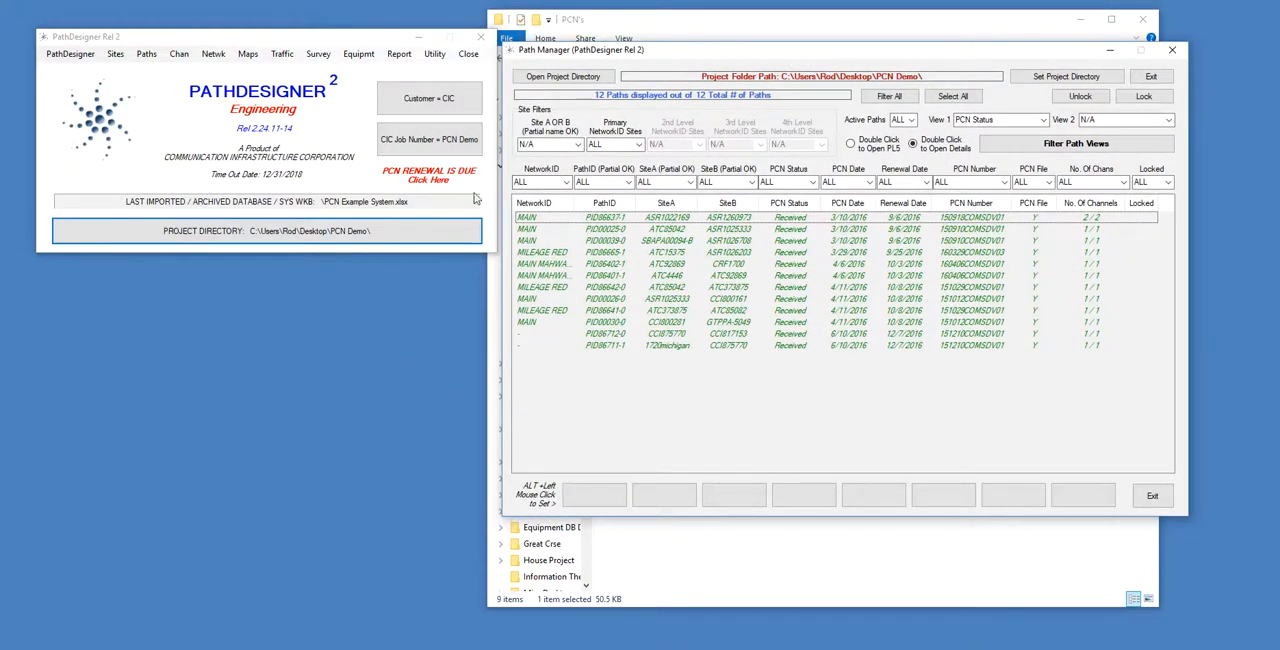
Open the PCN Renewal Date Report from the main window's renewal notice, review the listed paths, and close it.
{"action": "left_click", "coordinate": [298, 46]}
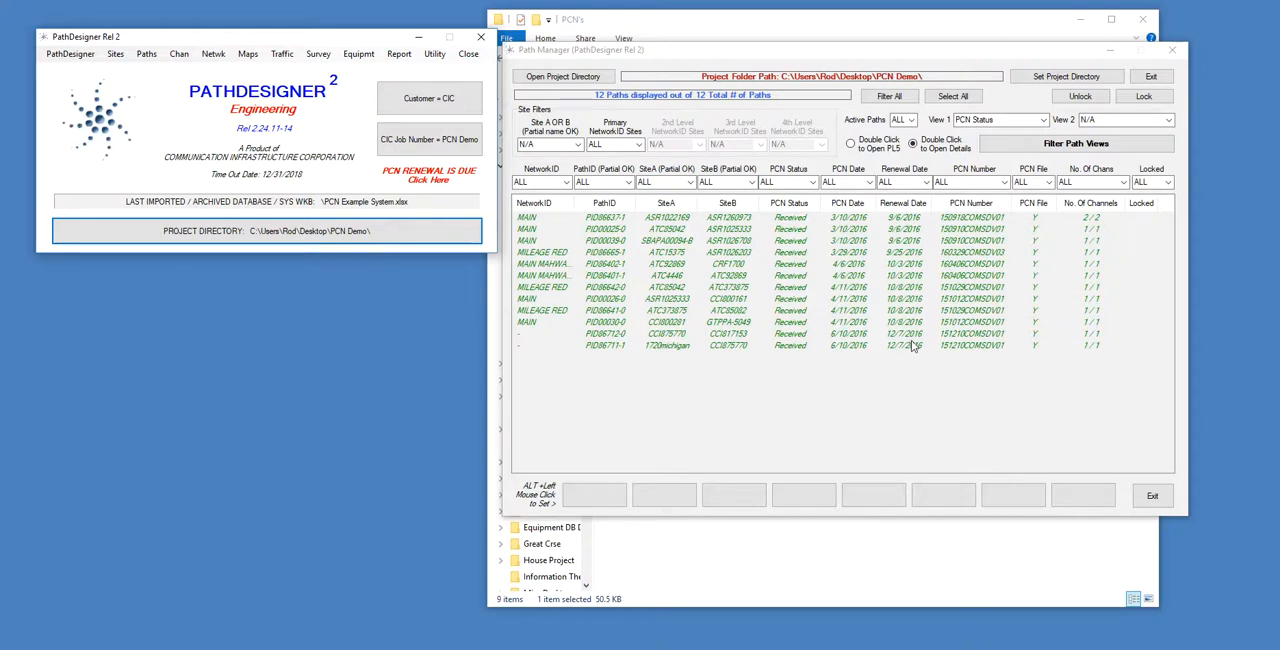
{"action": "left_click", "coordinate": [412, 175]}
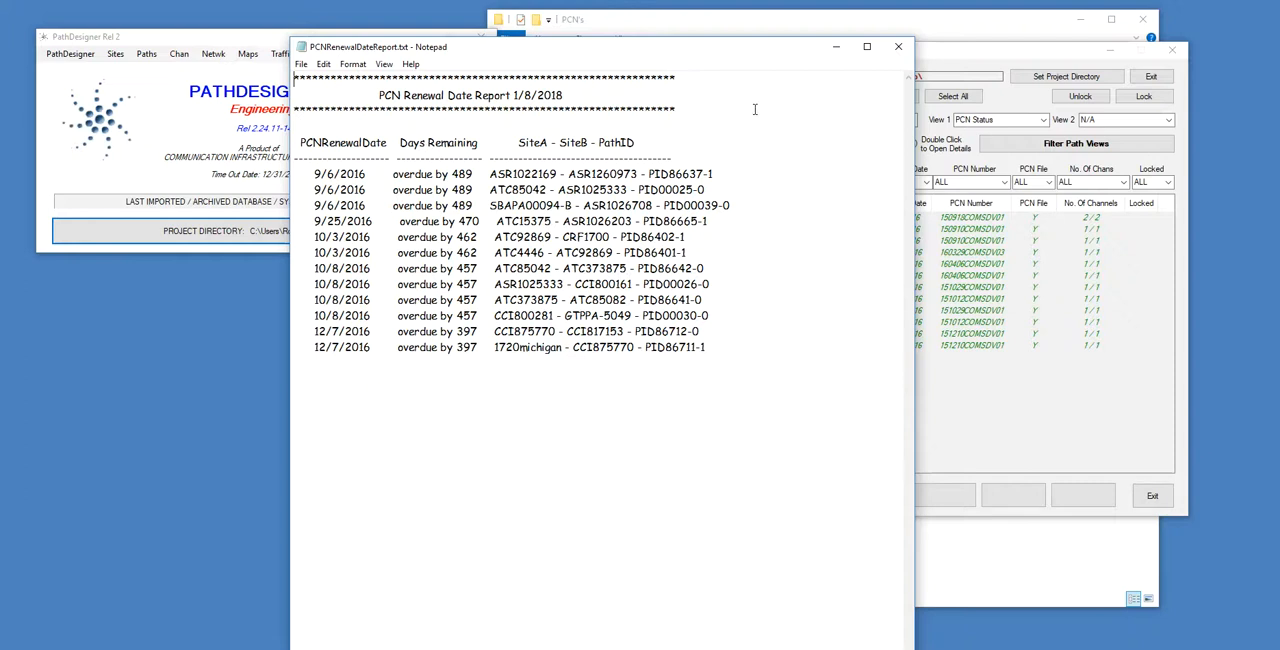
{"action": "left_click", "coordinate": [898, 50]}
Reposition the Path Manager window slightly and select path PID86402-1 in its list.
{"action": "mouse_move", "coordinate": [938, 54]}
{"action": "left_mouse_down"}
{"action": "mouse_move", "coordinate": [762, 51]}
{"action": "mouse_move", "coordinate": [926, 51]}
{"action": "left_mouse_up"}
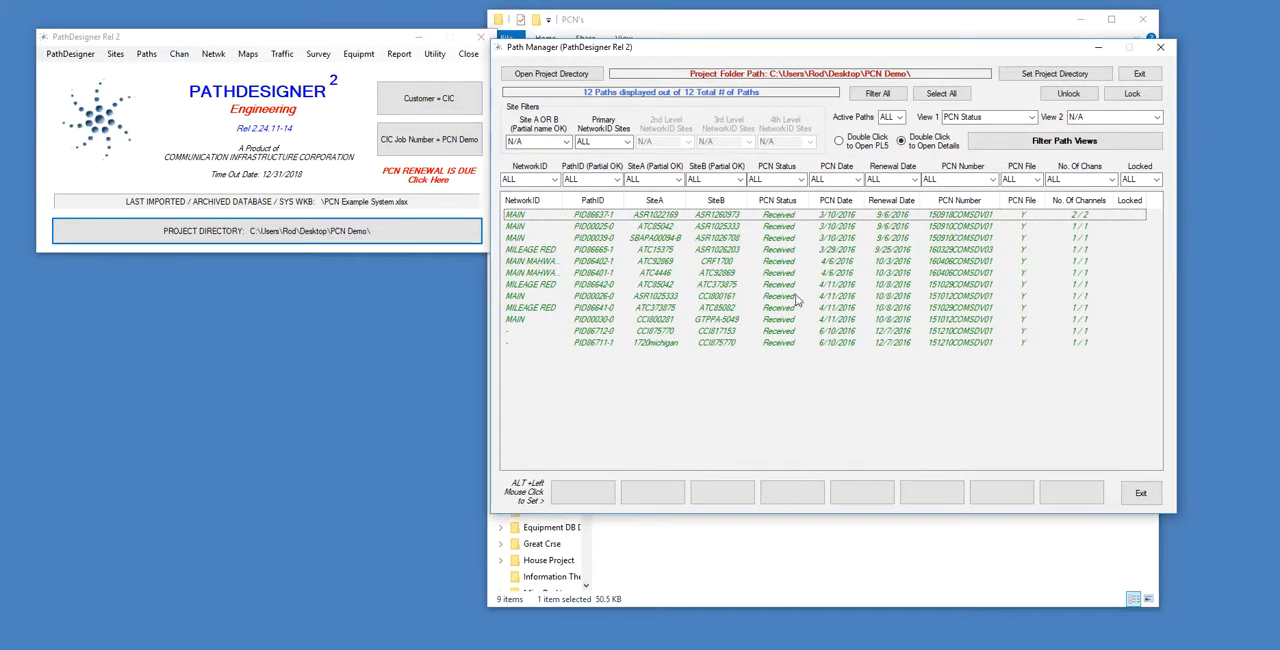
{"action": "left_click", "coordinate": [893, 262]}
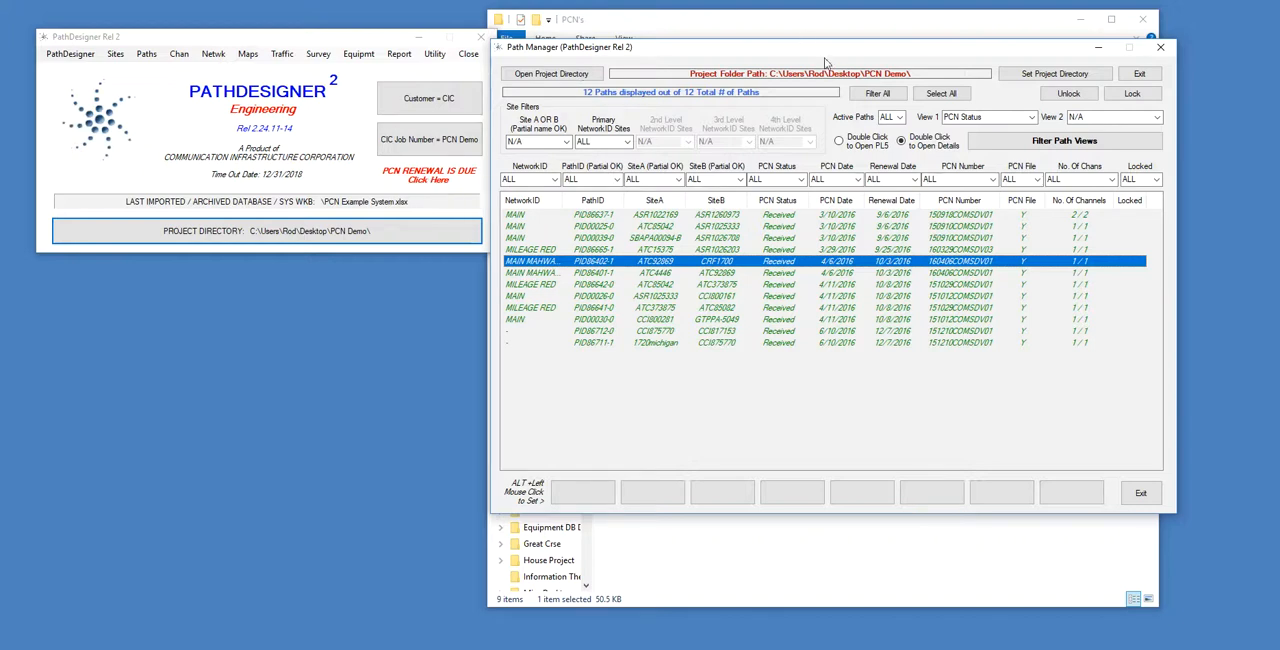
Open the path details for PID86402-1 from Path Manager and show the path's PCN and channel data.
{"action": "left_click_drag", "start_coordinate": [831, 52], "coordinate": [571, 31]}
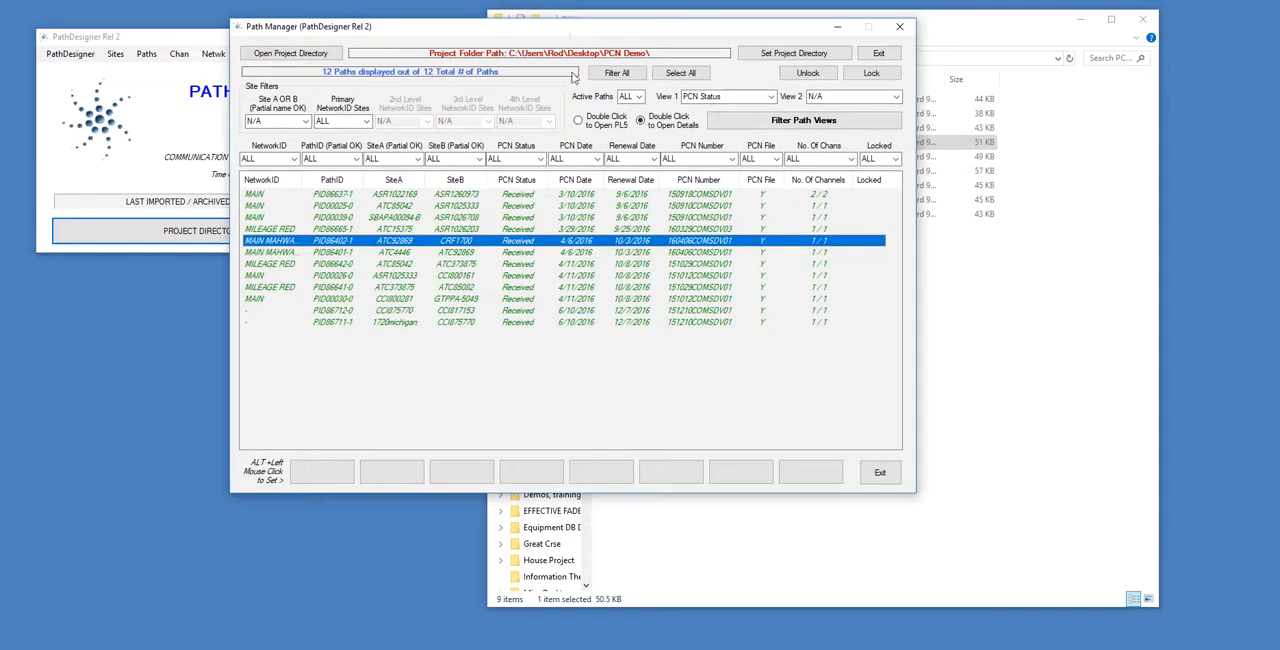
{"action": "double_click", "coordinate": [479, 245]}
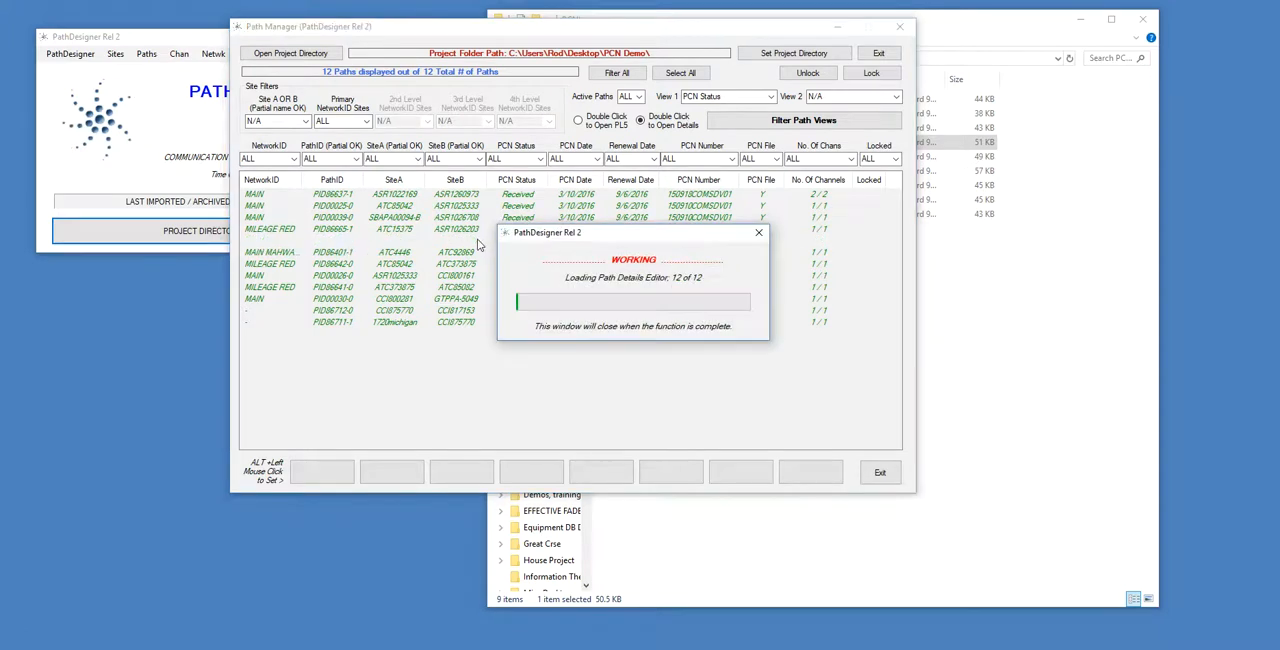
{"action": "left_click_drag", "start_coordinate": [657, 40], "coordinate": [645, 63]}
{"action": "left_click", "coordinate": [660, 490]}
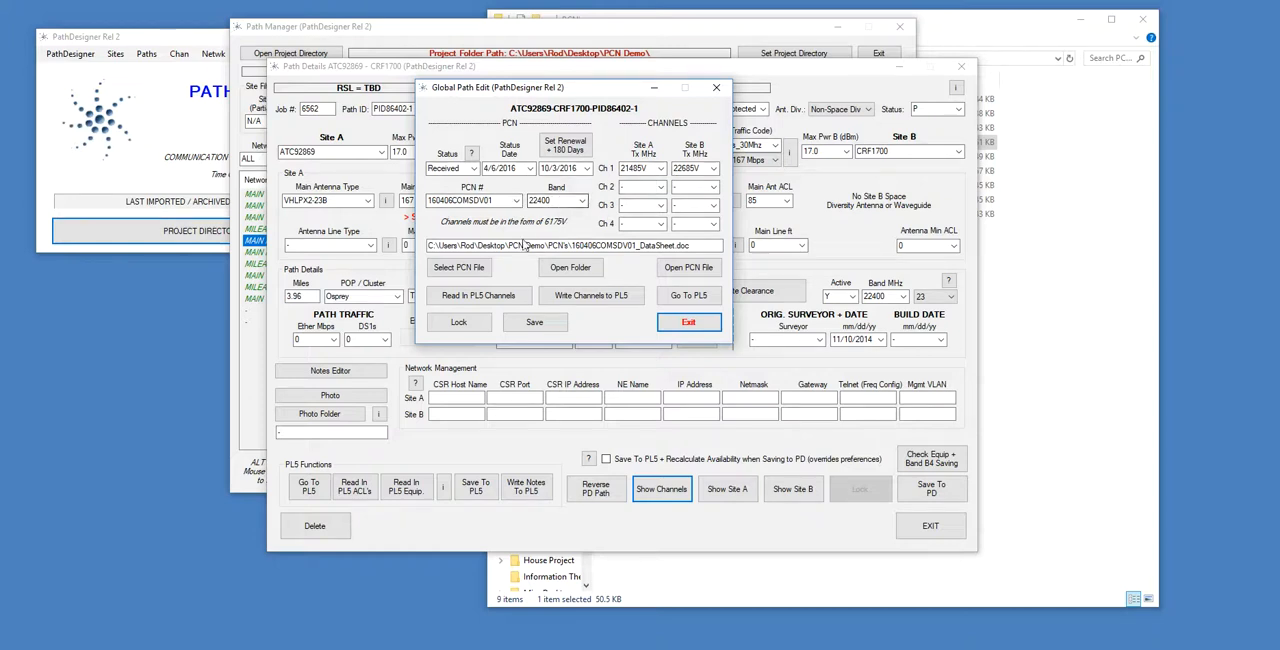
Open the PCN data sheet 160406COMSDV01_DataSheet.doc linked to the path, review it, and close it.
{"action": "left_click_drag", "start_coordinate": [465, 245], "coordinate": [697, 246]}
{"action": "left_click", "coordinate": [698, 246]}
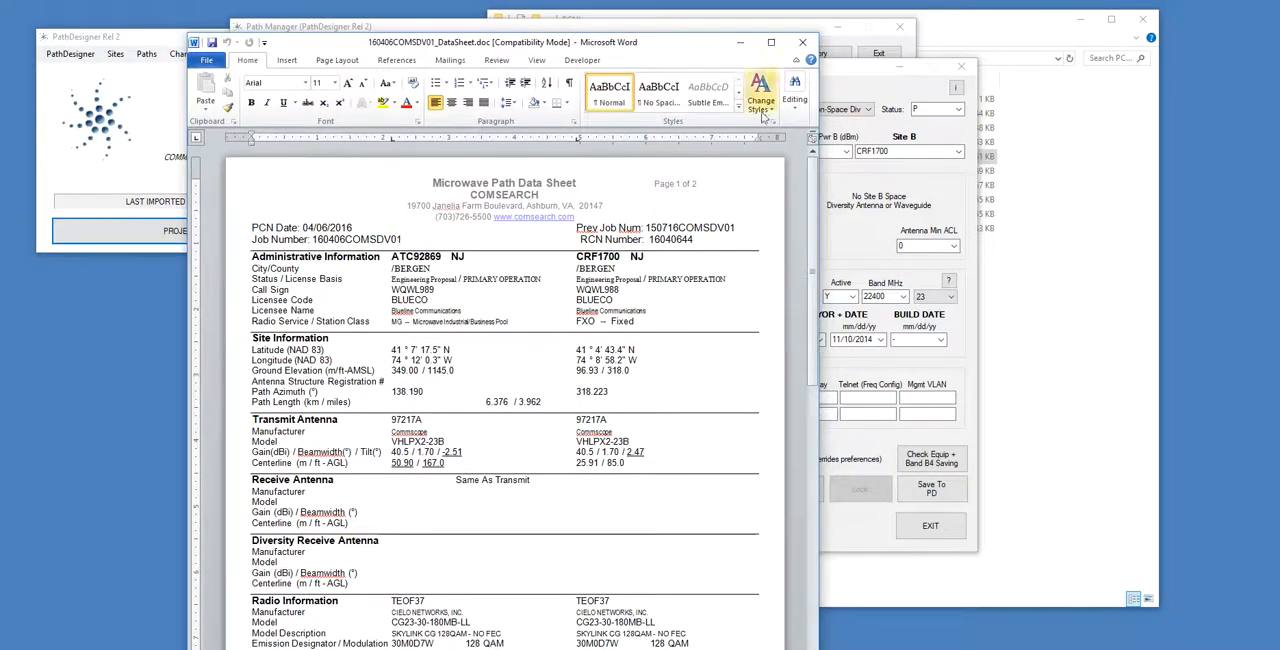
{"action": "left_click", "coordinate": [802, 42]}
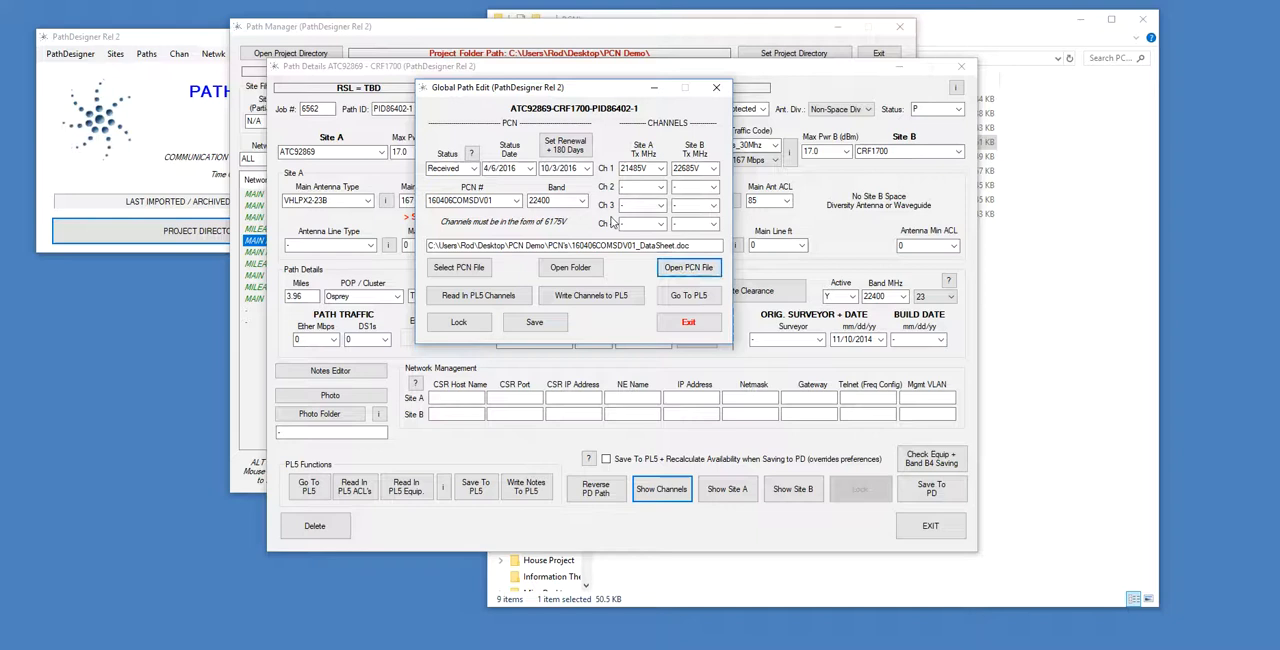
Open the path in Pathloss 5, check its TX channel assignments, and close Pathloss.
{"action": "left_click", "coordinate": [711, 300]}
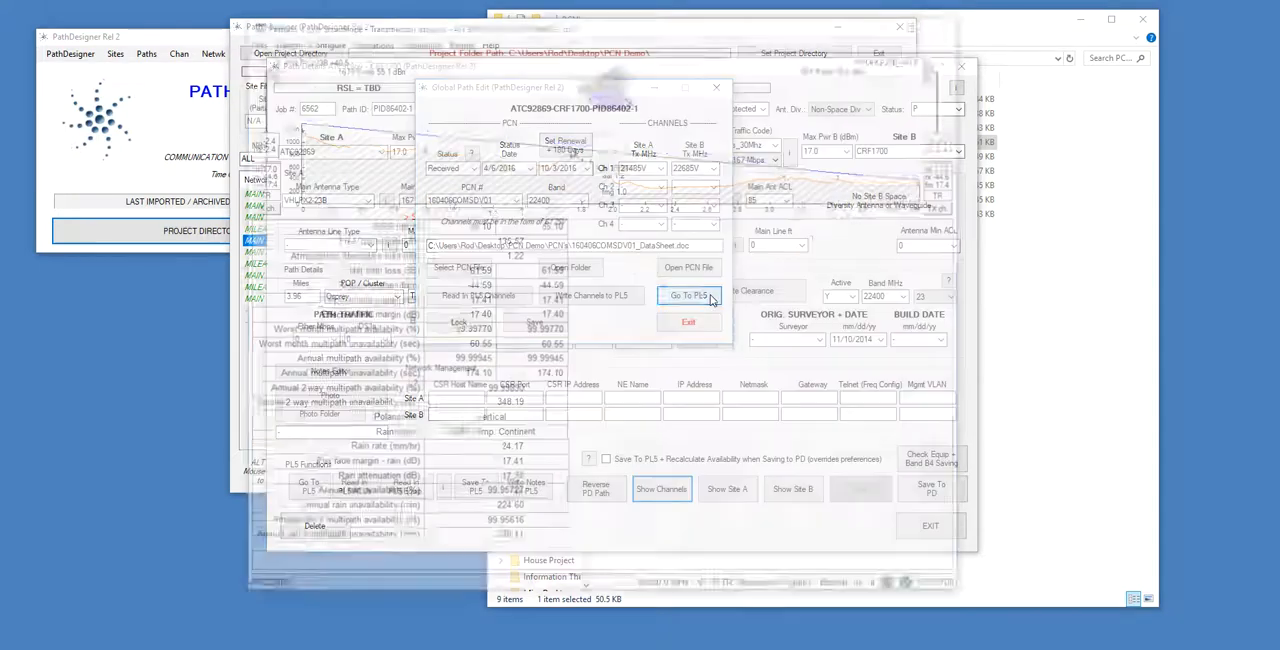
{"action": "left_click", "coordinate": [257, 205]}
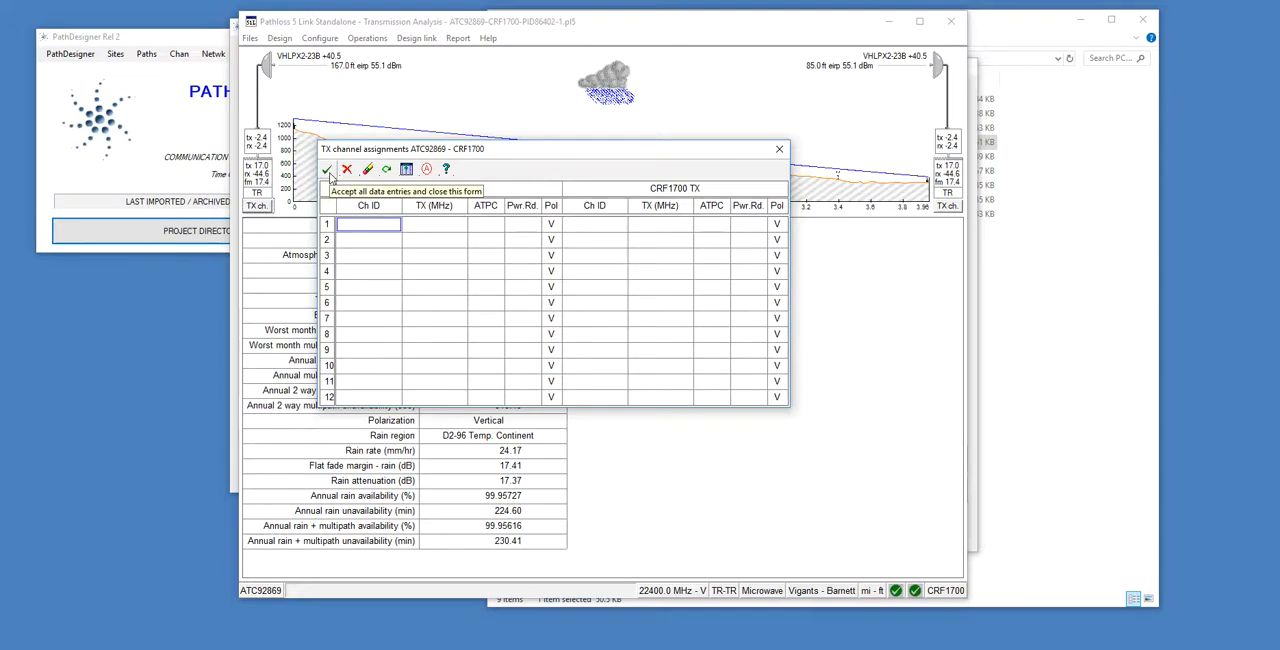
{"action": "left_click", "coordinate": [328, 171]}
{"action": "left_click", "coordinate": [951, 22]}
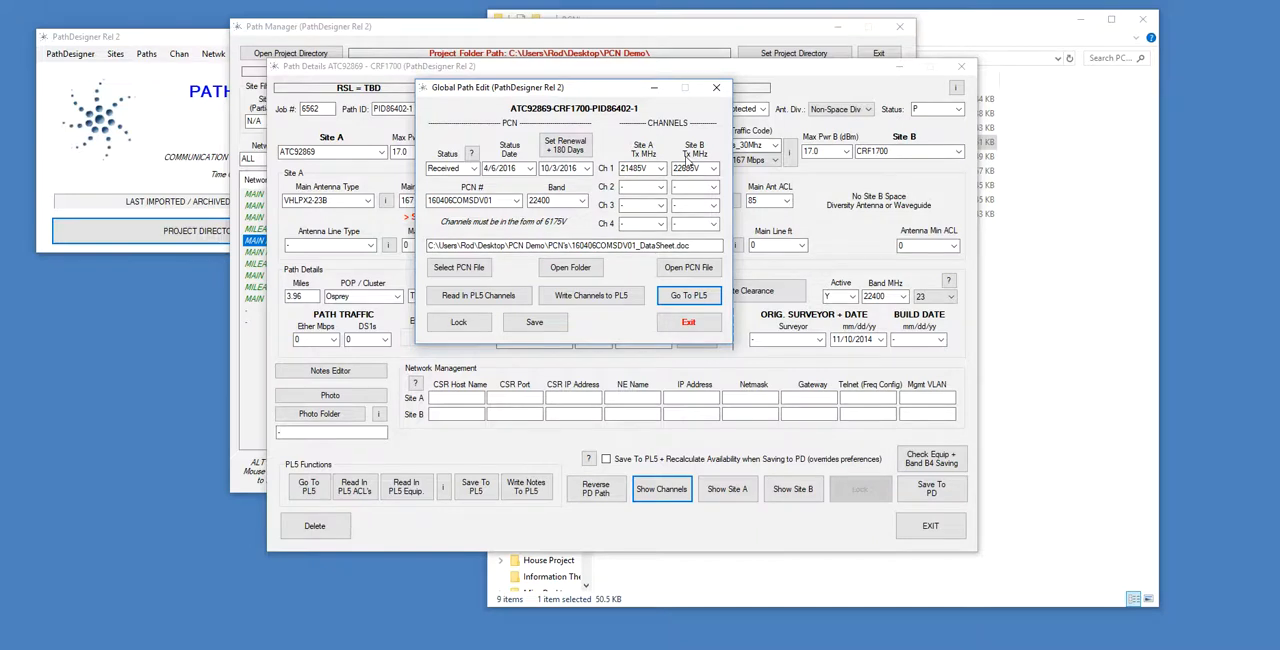
Write the path's channels to its PL5 file and check the TX channel assignments in Pathloss 5, closing the path windows when done.
{"action": "left_click", "coordinate": [630, 301]}
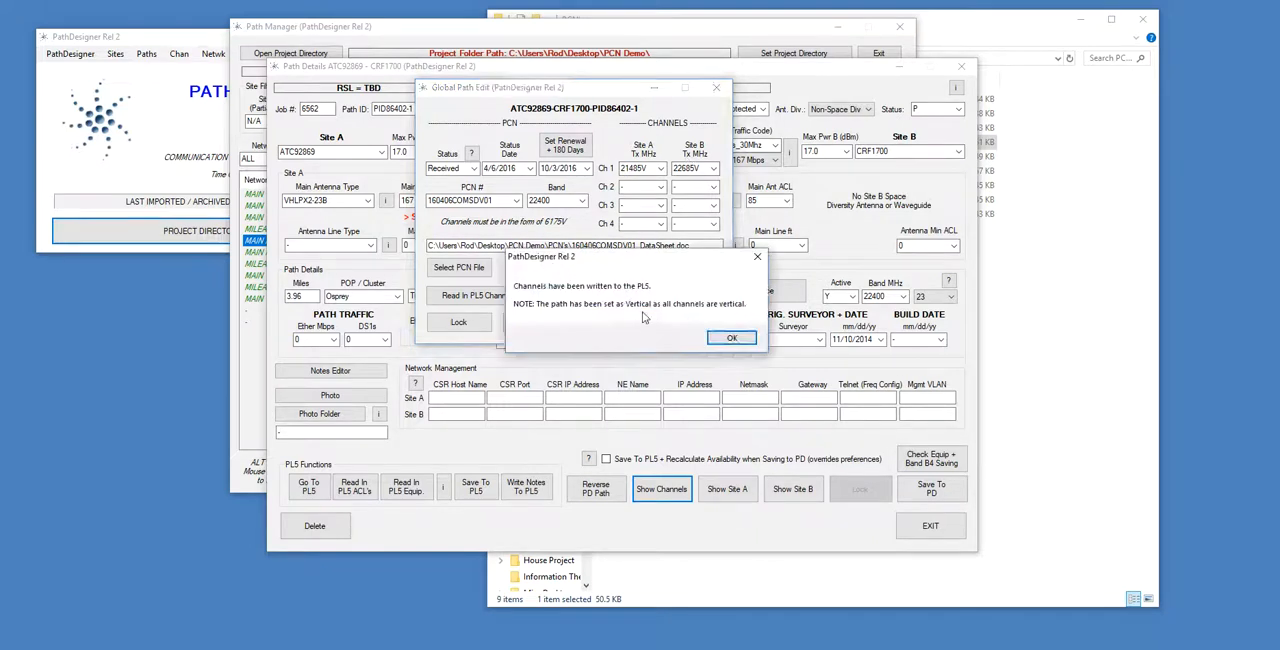
{"action": "left_click", "coordinate": [729, 336]}
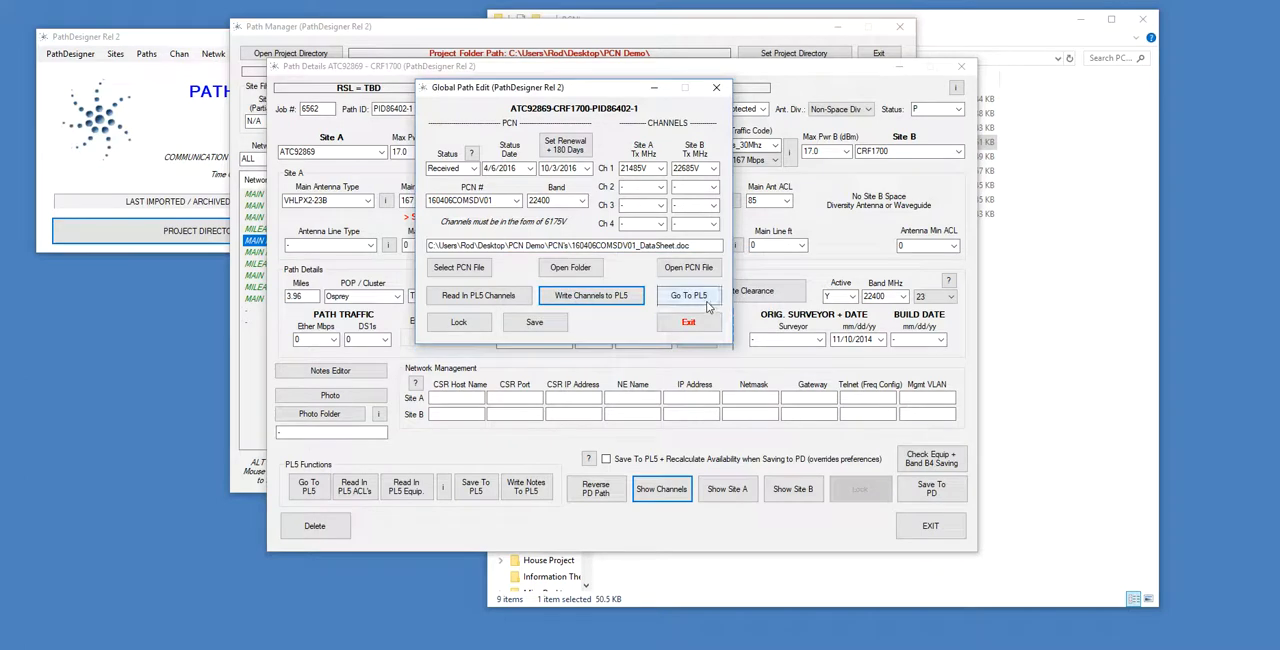
{"action": "left_click", "coordinate": [704, 298]}
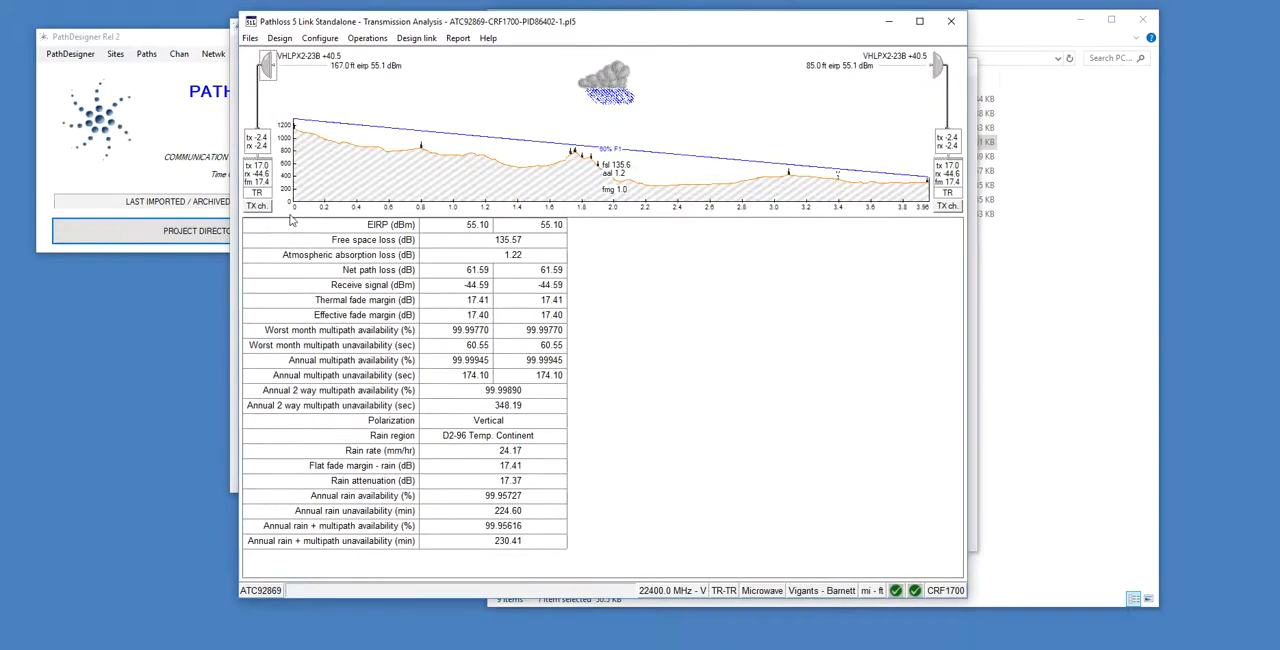
{"action": "left_click", "coordinate": [258, 206]}
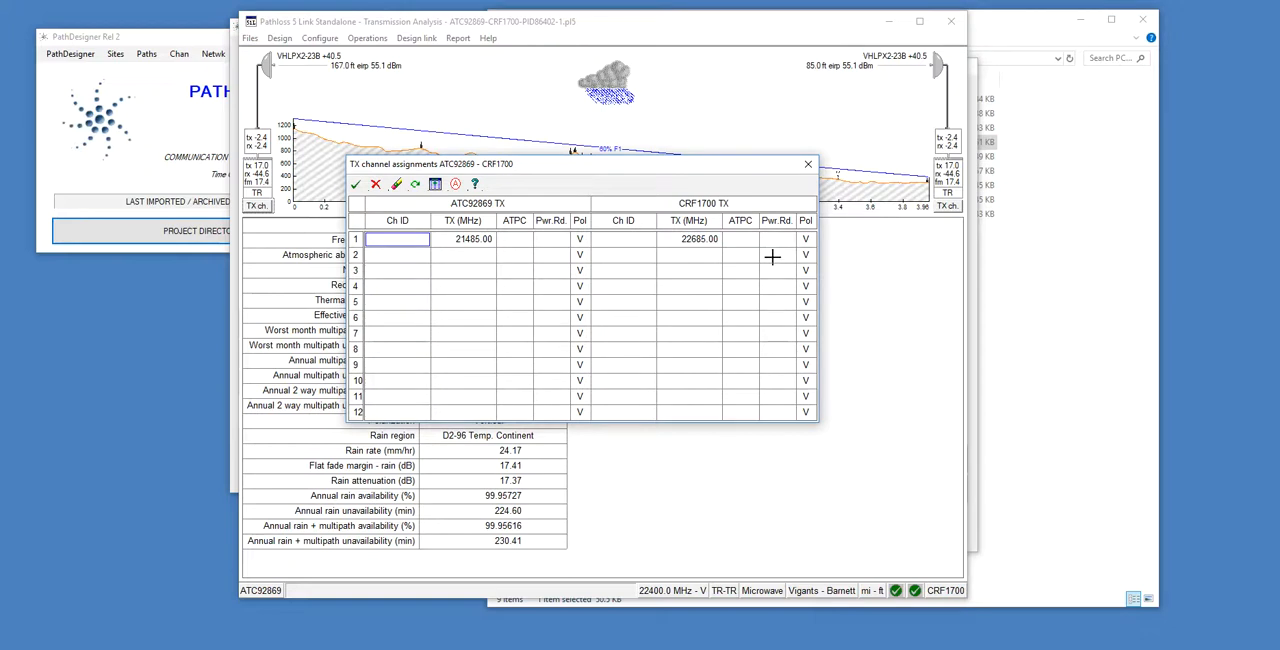
{"action": "left_click", "coordinate": [356, 185]}
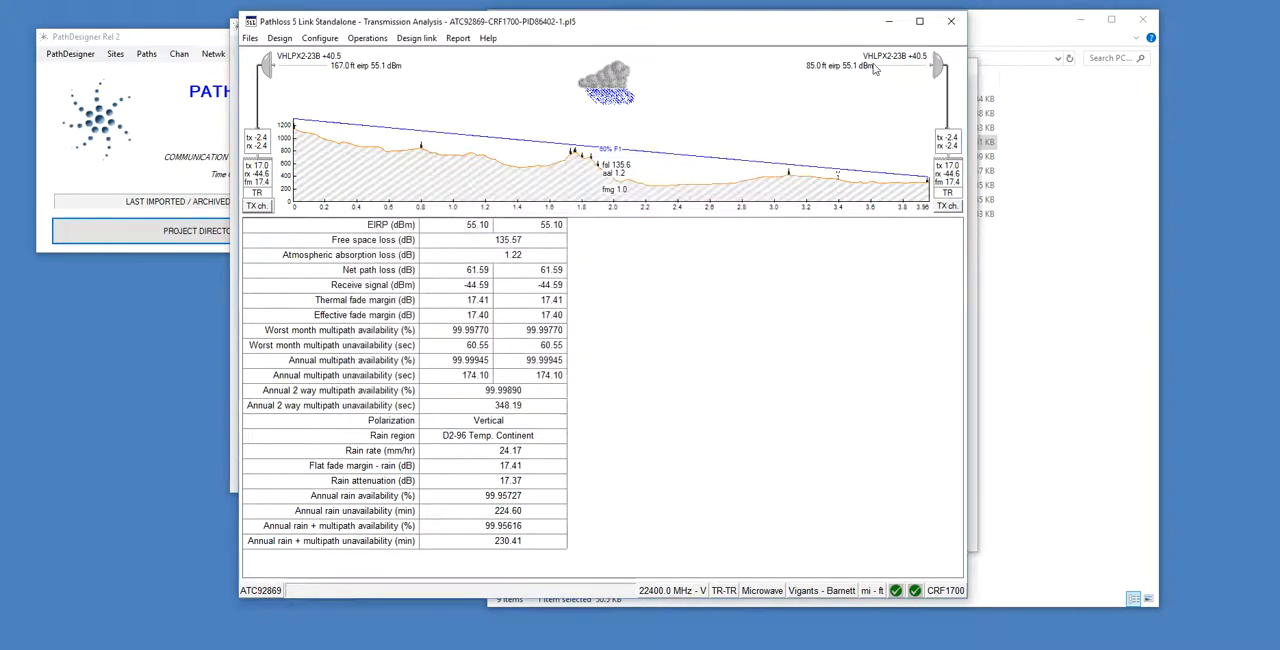
{"action": "left_click", "coordinate": [951, 21]}
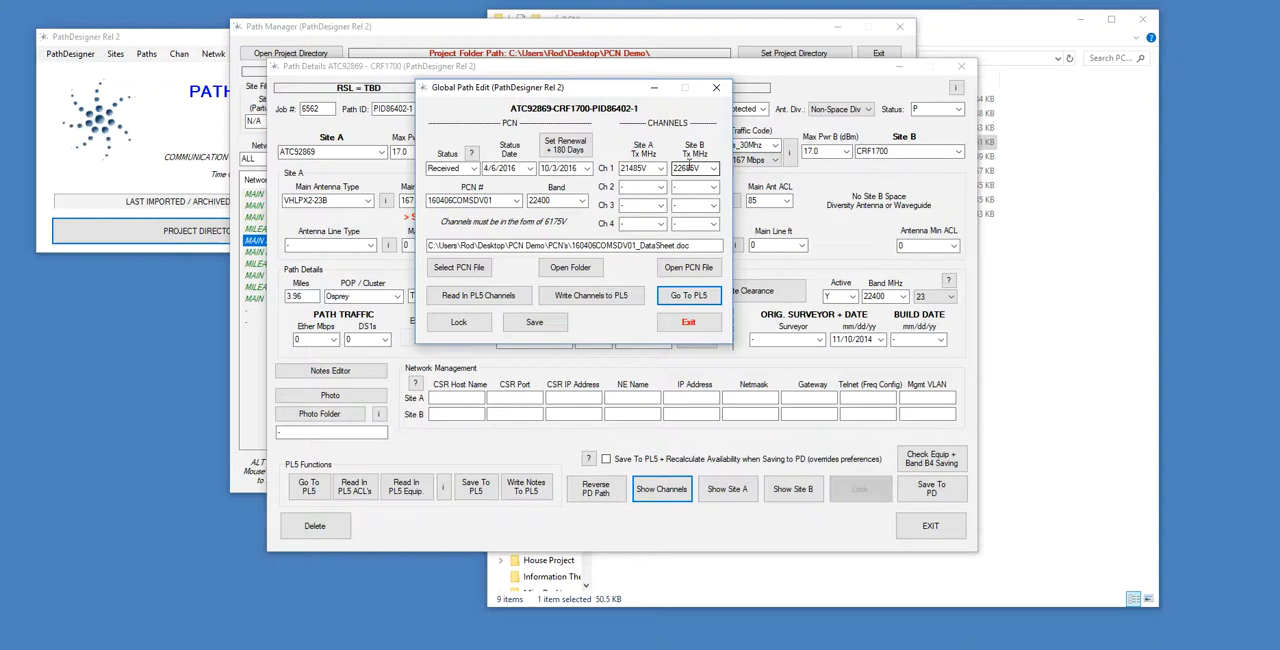
{"action": "left_click", "coordinate": [688, 322]}
{"action": "left_click", "coordinate": [929, 524]}
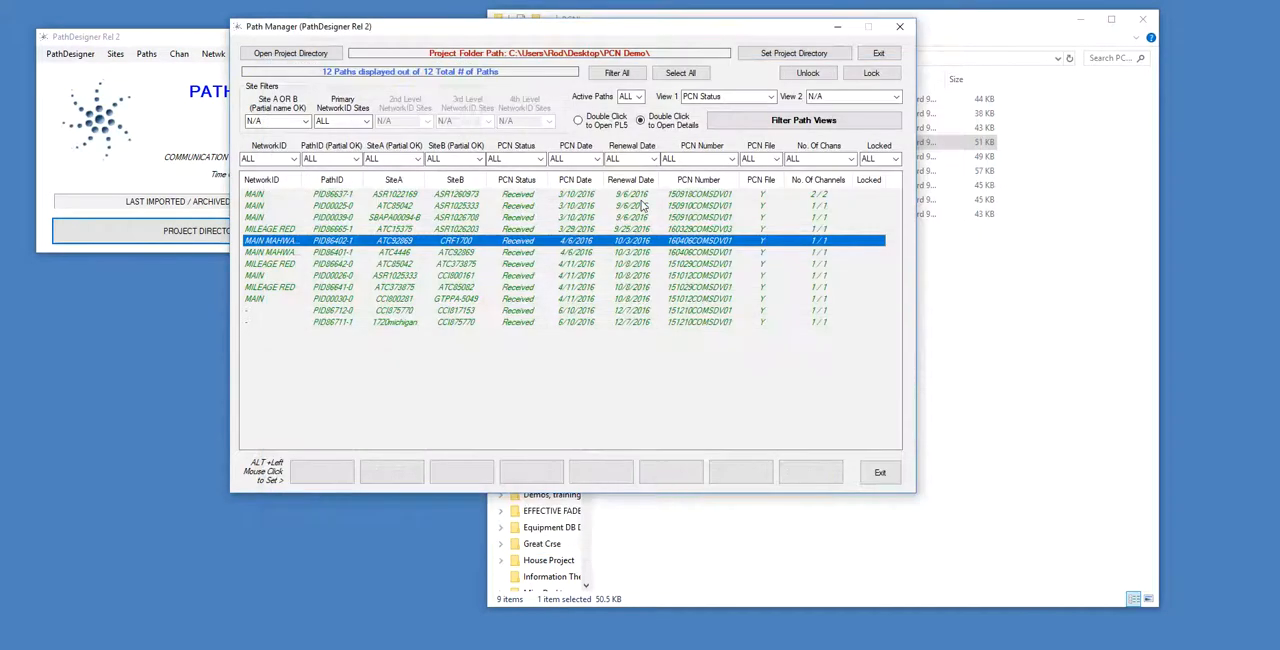
Show the path channel details for PID86642-0 directly from the PathDesigner main window, review them, and close the editor.
{"action": "left_click", "coordinate": [521, 265]}
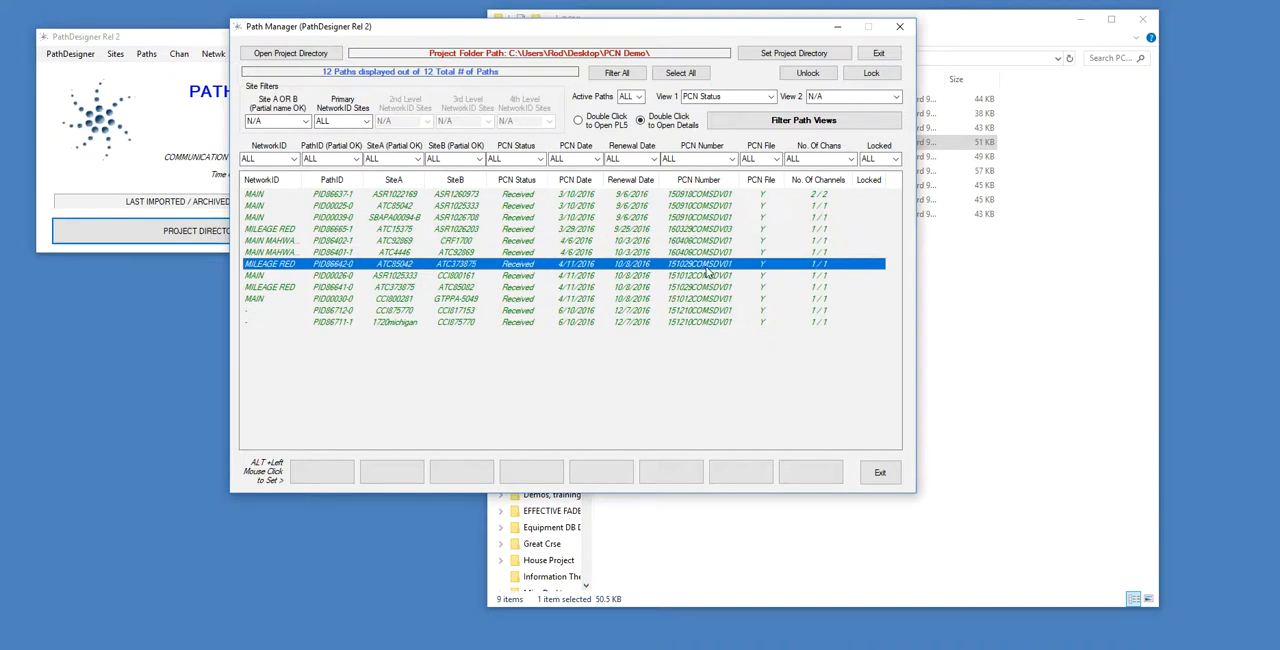
{"action": "left_click", "coordinate": [170, 37]}
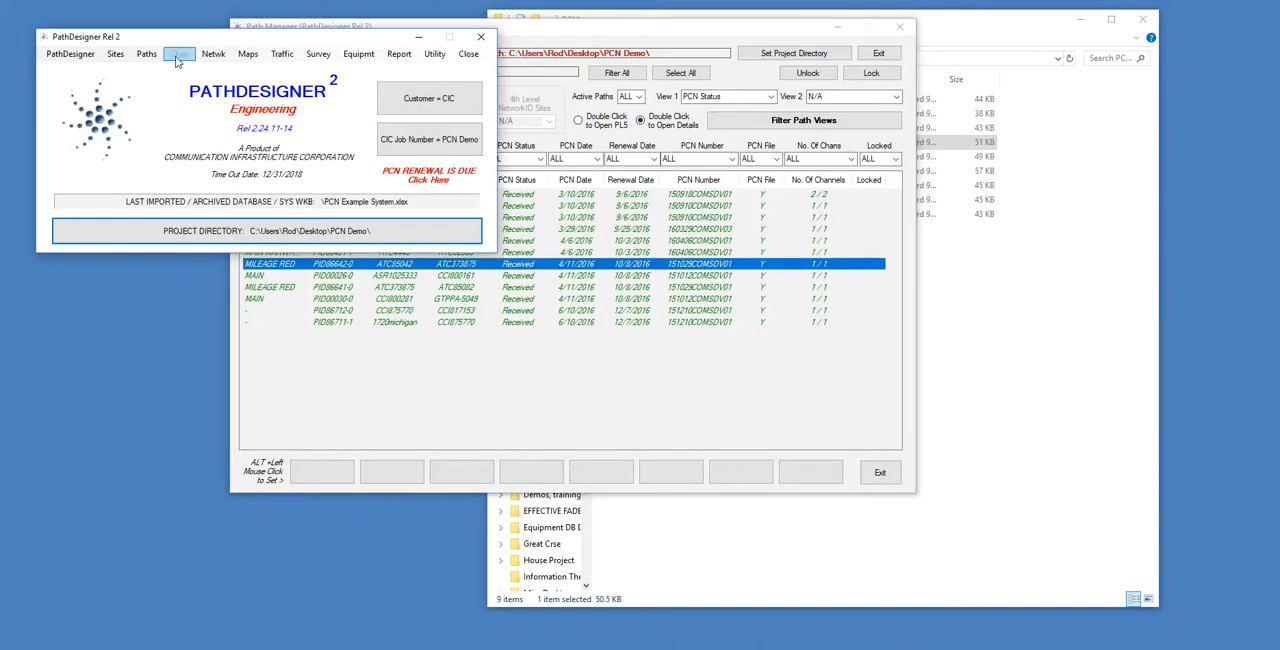
{"action": "left_click", "coordinate": [176, 57]}
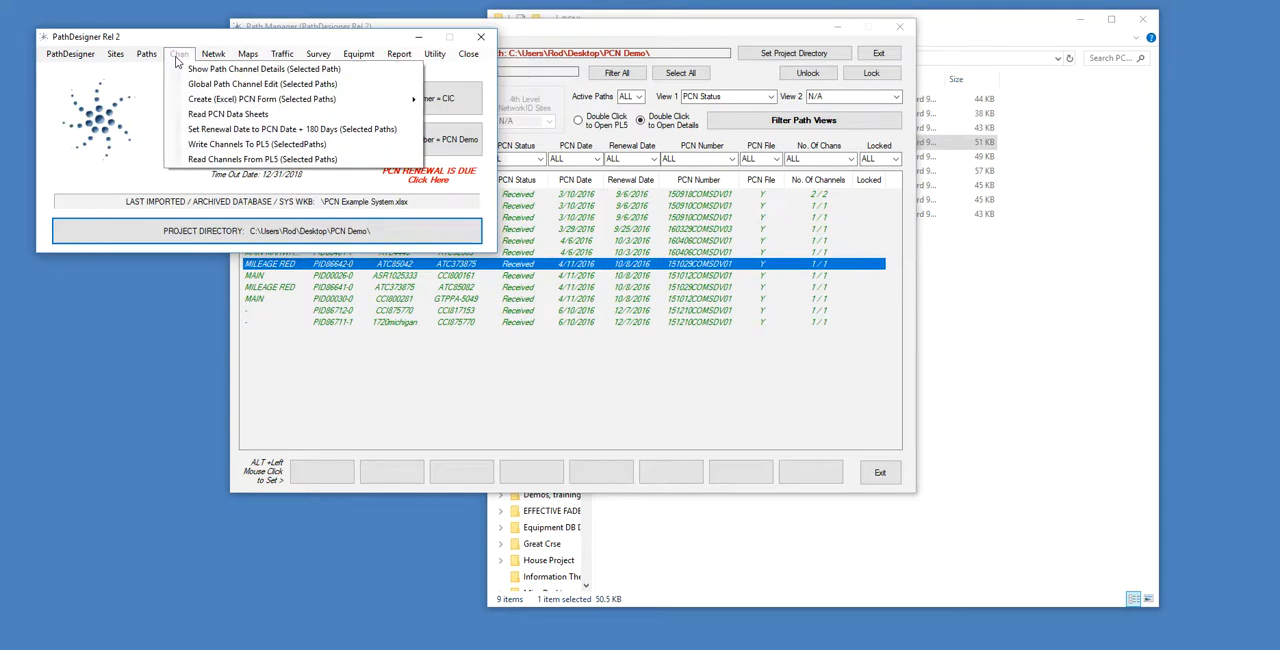
{"action": "left_click", "coordinate": [266, 71]}
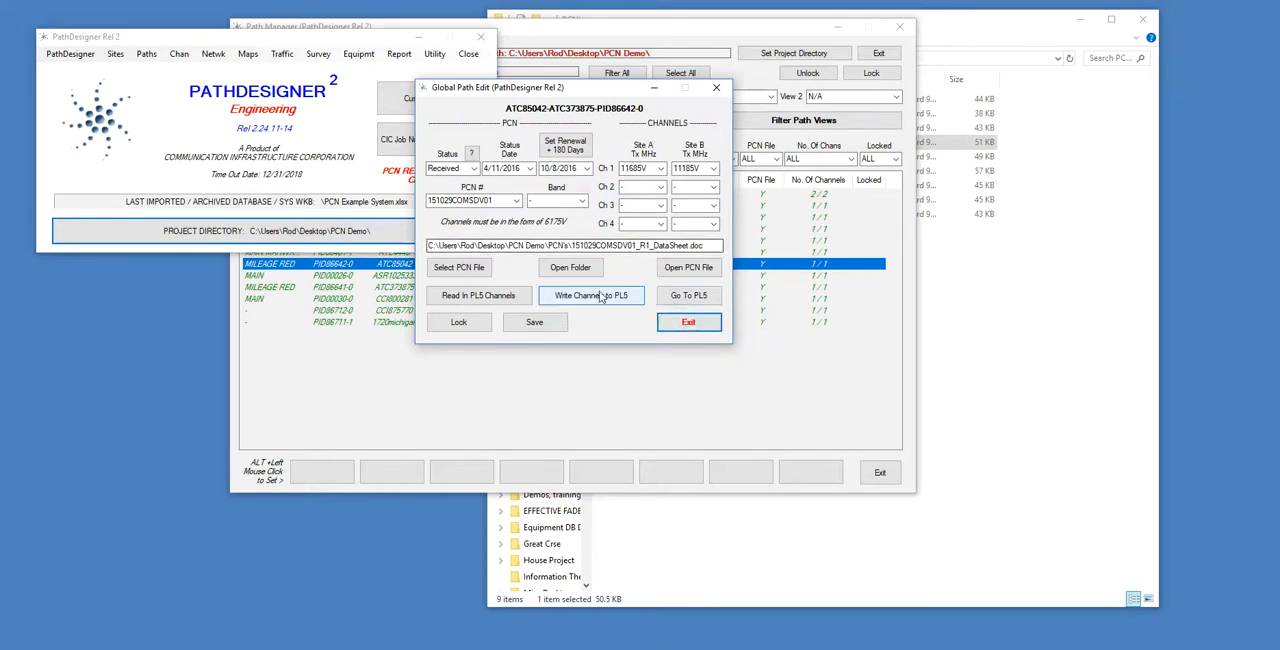
{"action": "left_click", "coordinate": [686, 322]}
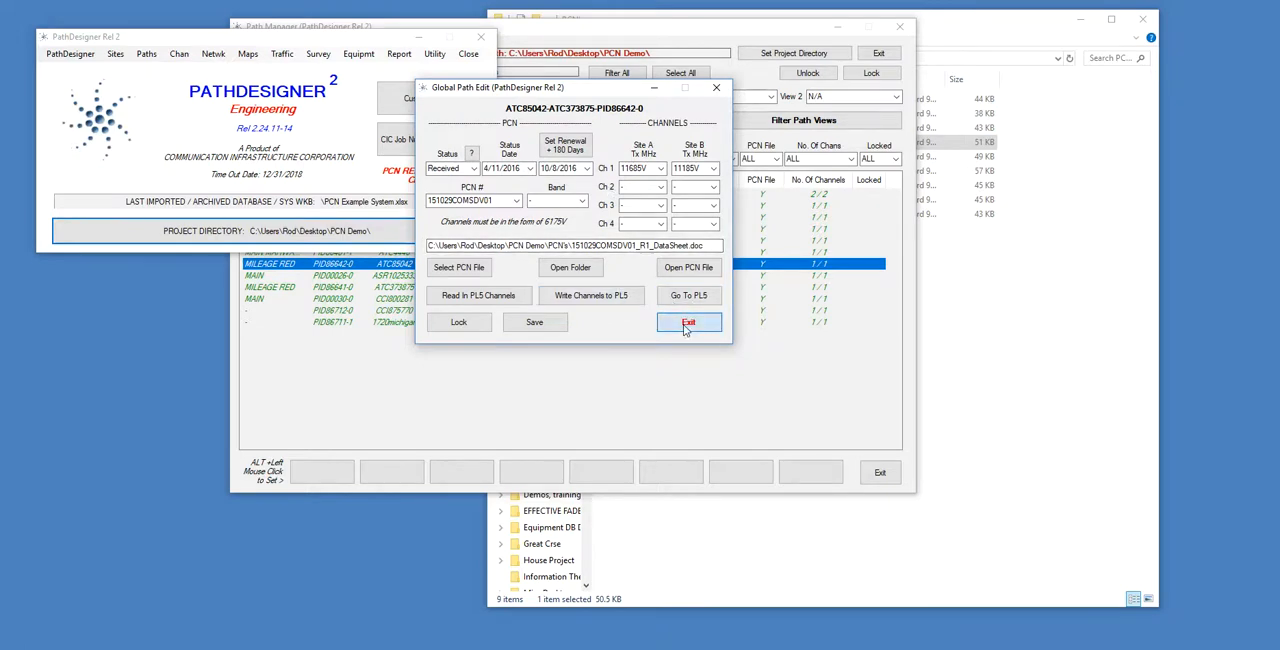
Select all paths in Path Manager and generate the PCN Tracker Report for them.
{"action": "left_click_drag", "start_coordinate": [698, 32], "coordinate": [877, 87]}
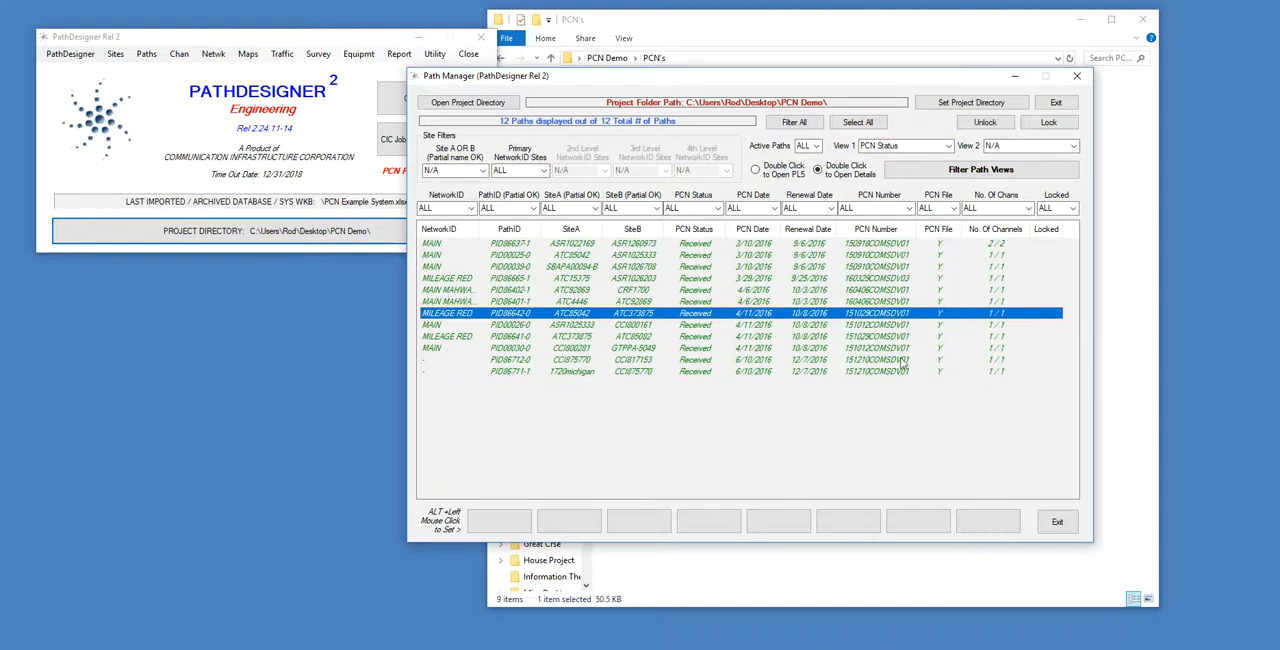
{"action": "left_click", "coordinate": [852, 122]}
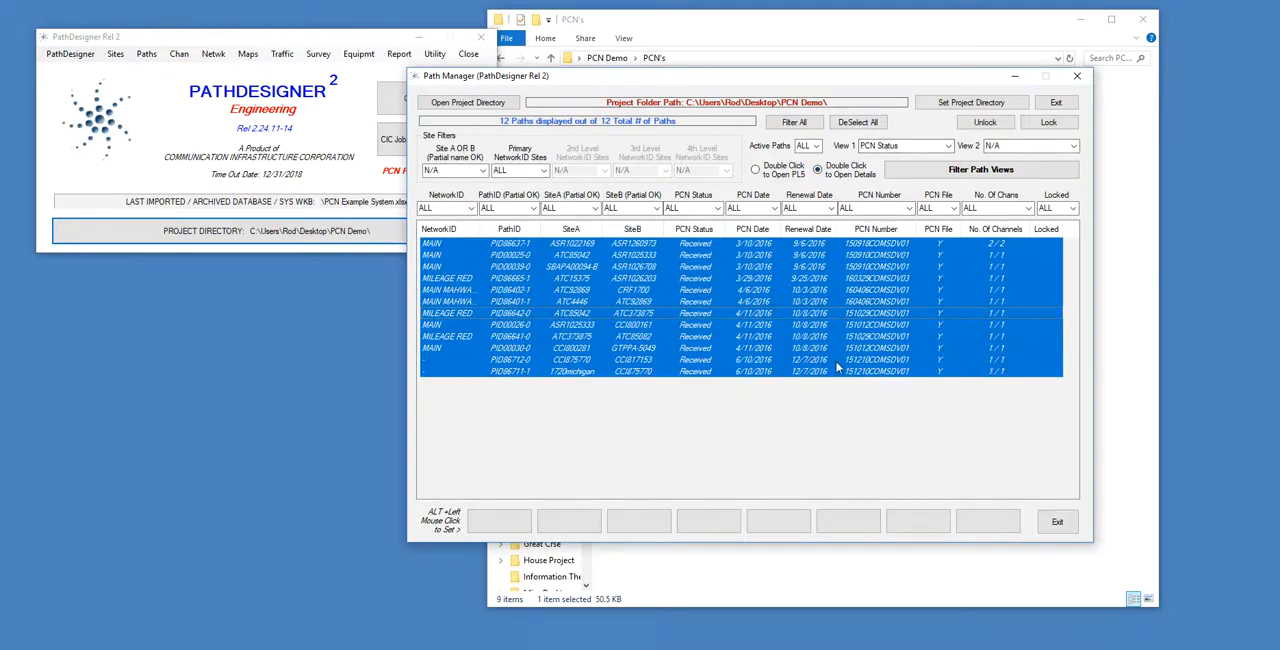
{"action": "left_click", "coordinate": [306, 38]}
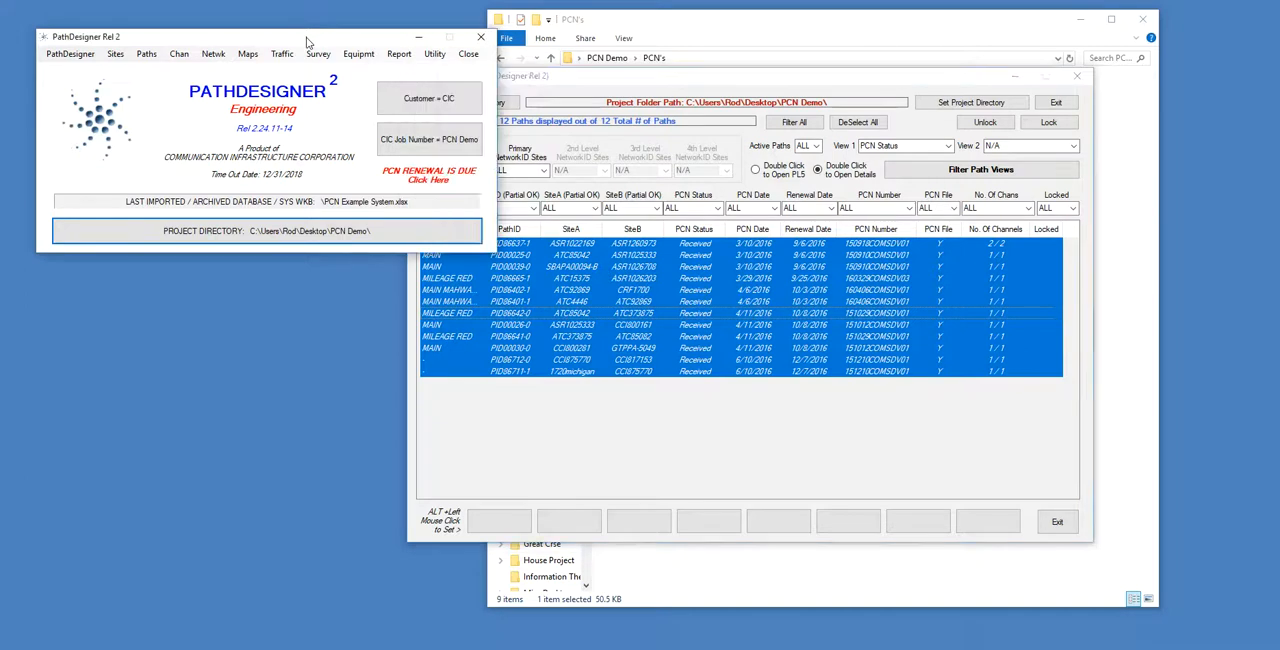
{"action": "left_click", "coordinate": [396, 54]}
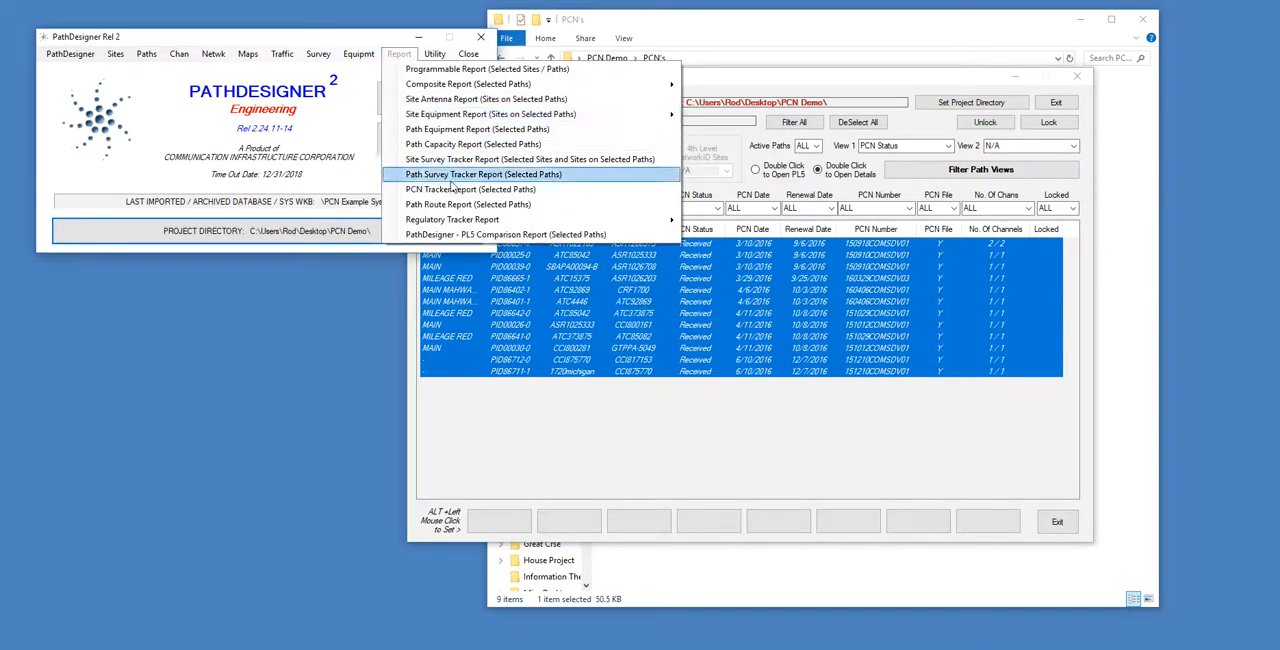
{"action": "left_click", "coordinate": [548, 191]}
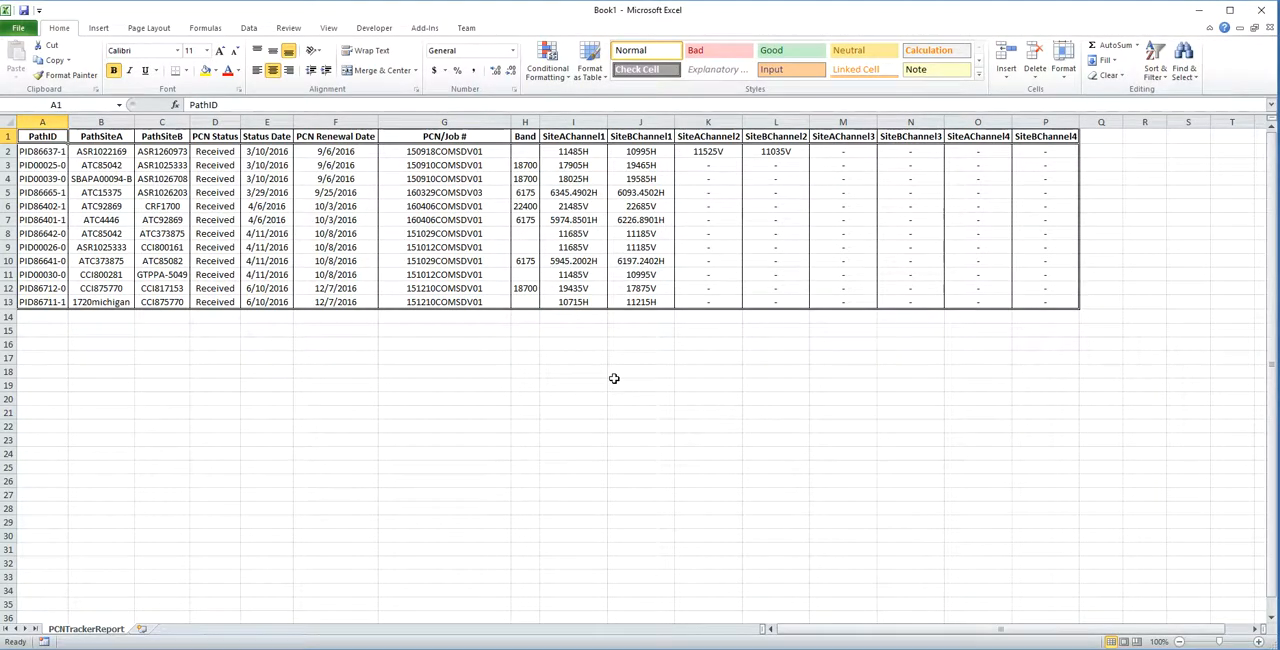
Examine the path IDs, sites, PCN status, dates and PCN/Job # columns in the tracker report, and close the workbook.
{"action": "left_click_drag", "start_coordinate": [26, 152], "coordinate": [163, 264]}
{"action": "left_click_drag", "start_coordinate": [209, 164], "coordinate": [333, 289]}
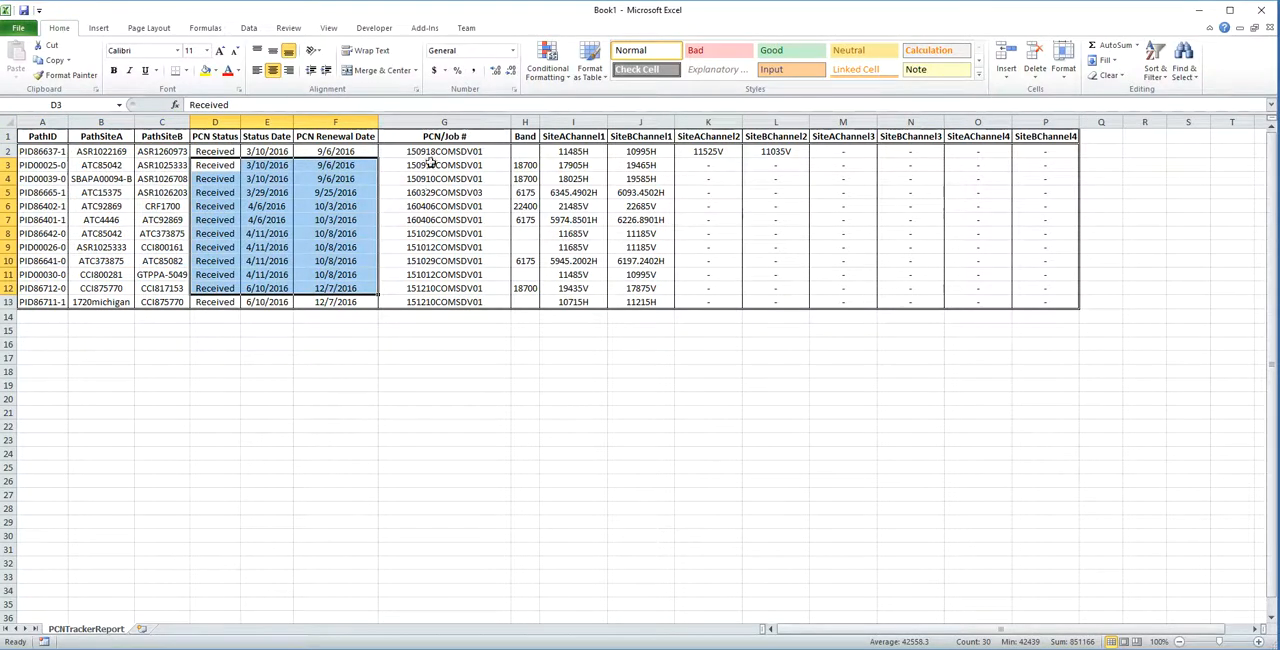
{"action": "left_click_drag", "start_coordinate": [430, 161], "coordinate": [418, 288]}
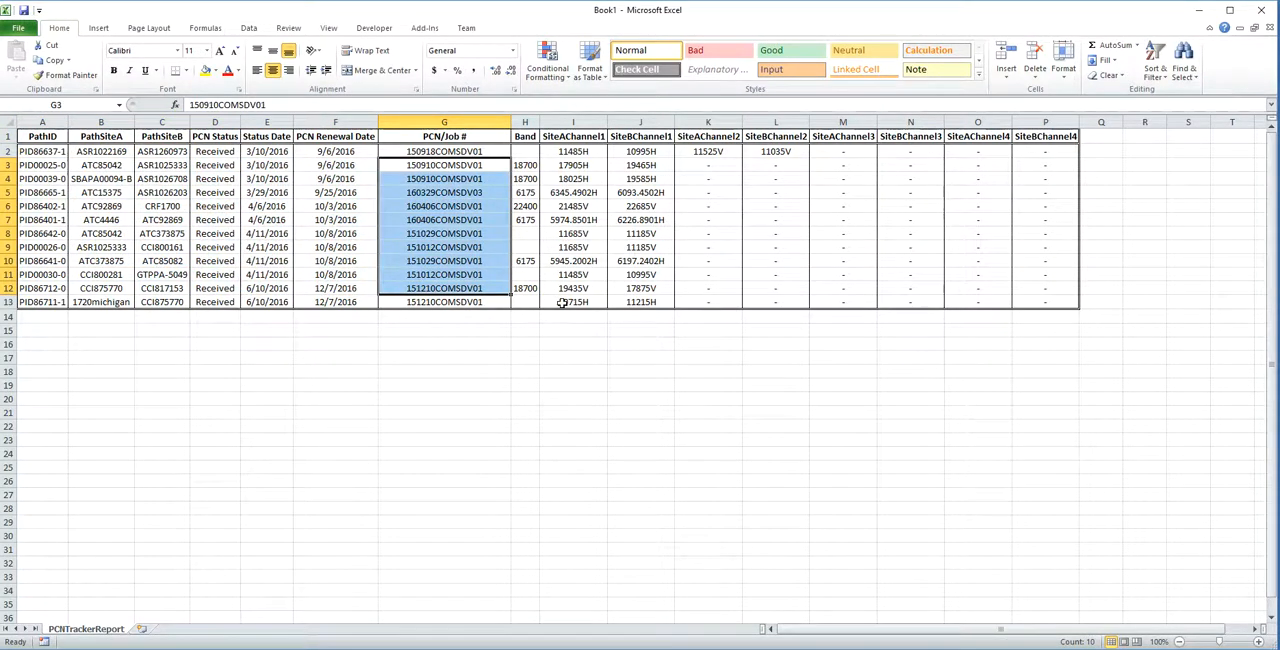
{"action": "left_click", "coordinate": [1261, 12]}
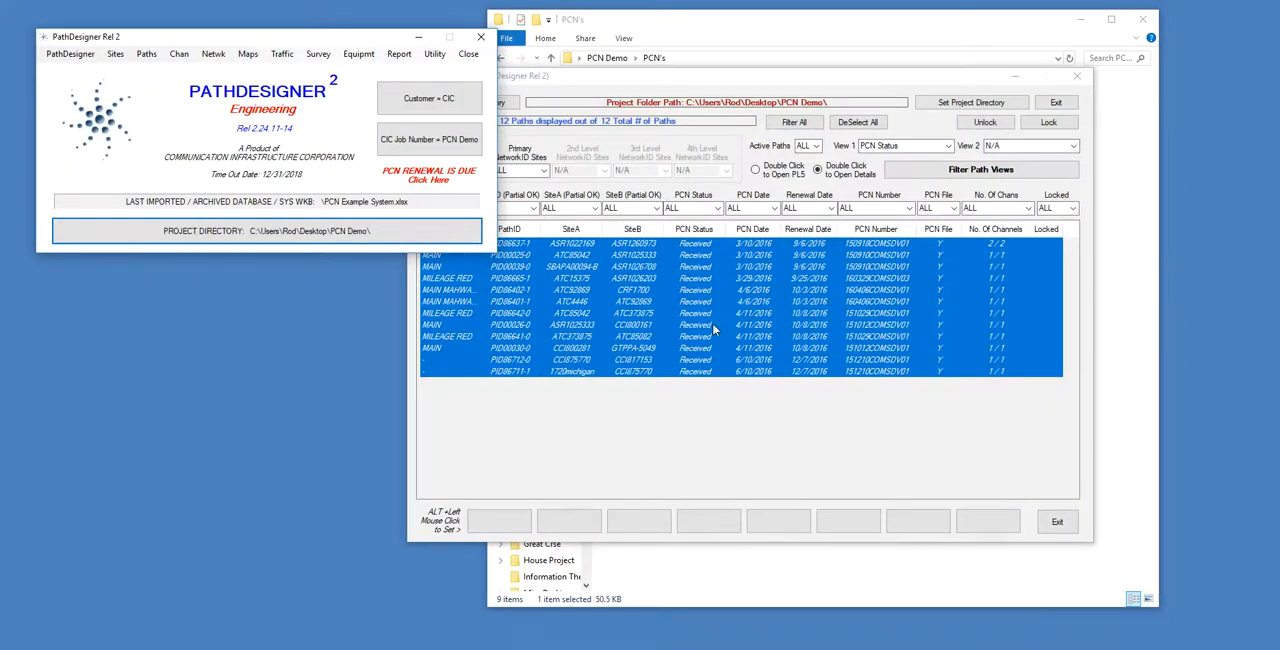